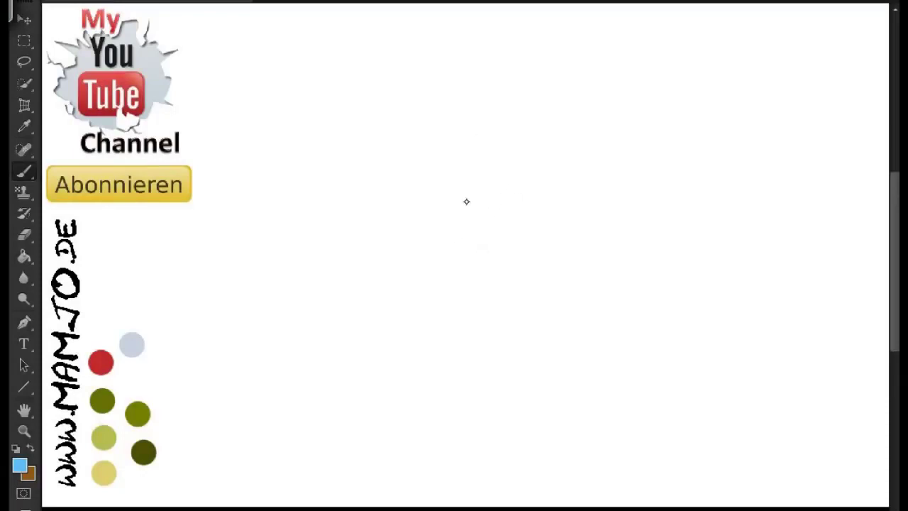
Step: Sketch the head, heavy-lidded eye shapes, jaw, curly hat brim and pom-pom in light blue
drag(480, 222, 448, 189)
drag(492, 210, 383, 207)
mouse_move(484, 226)
mouse_down()
mouse_move(475, 274)
mouse_move(410, 234)
mouse_up()
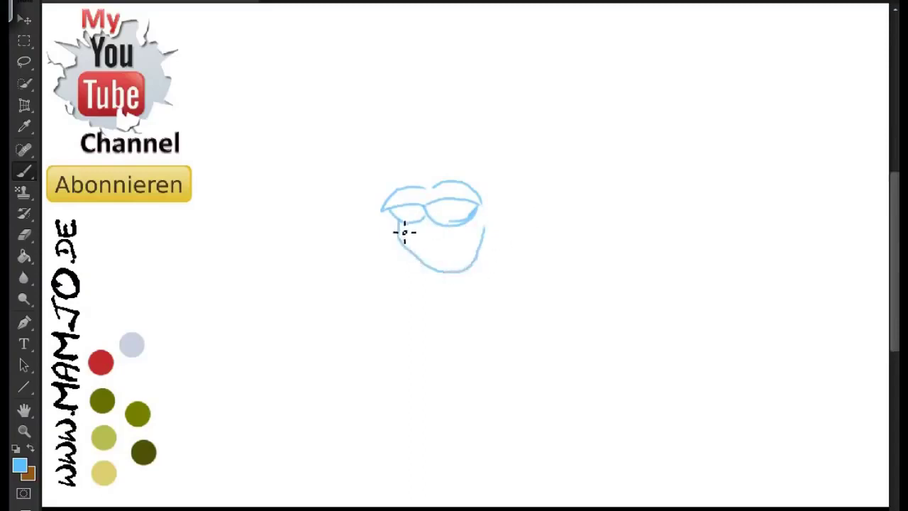
key(ctrl+z)
mouse_move(488, 225)
mouse_down()
mouse_move(452, 280)
mouse_move(410, 251)
mouse_move(478, 255)
mouse_move(446, 270)
mouse_move(484, 267)
mouse_move(477, 261)
mouse_up()
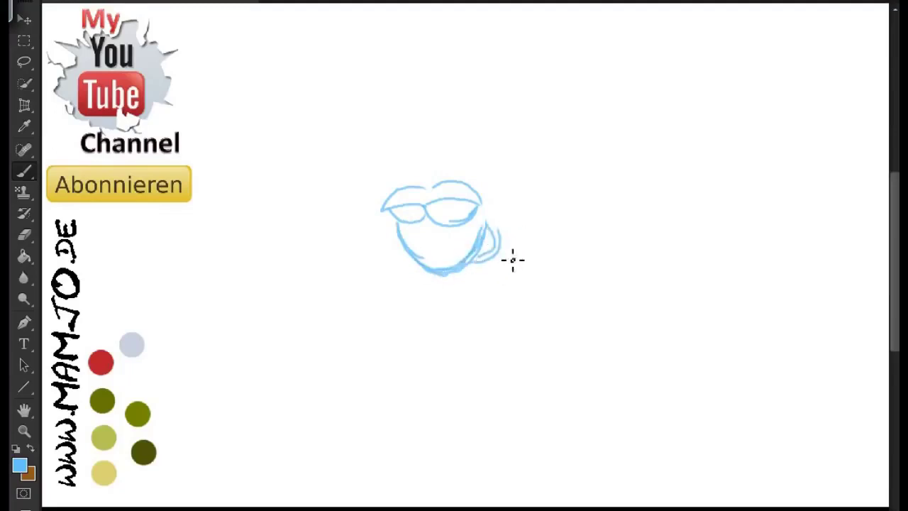
mouse_move(512, 193)
mouse_down()
mouse_move(508, 237)
mouse_move(488, 146)
mouse_move(521, 168)
mouse_move(517, 186)
mouse_up()
mouse_move(428, 152)
mouse_down()
mouse_move(442, 173)
mouse_move(416, 162)
mouse_up()
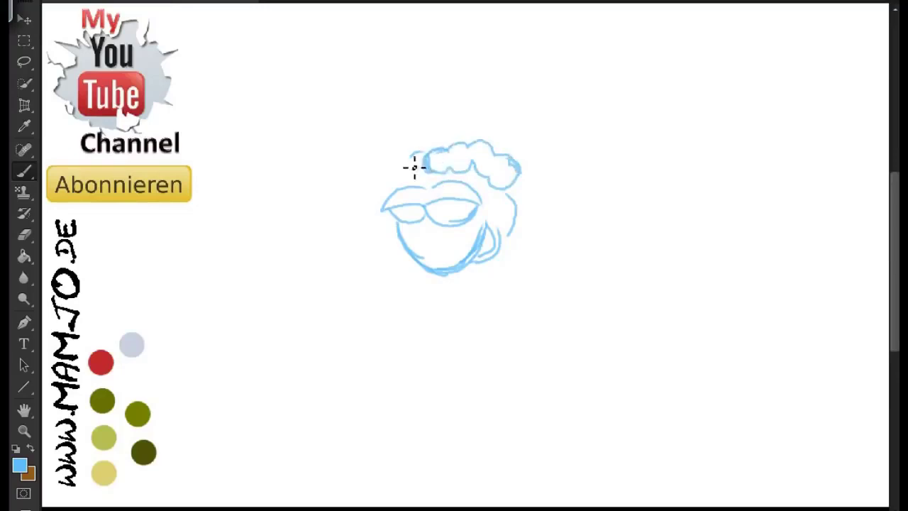
mouse_move(586, 113)
mouse_down()
mouse_move(574, 95)
mouse_move(588, 123)
mouse_move(498, 153)
mouse_up()
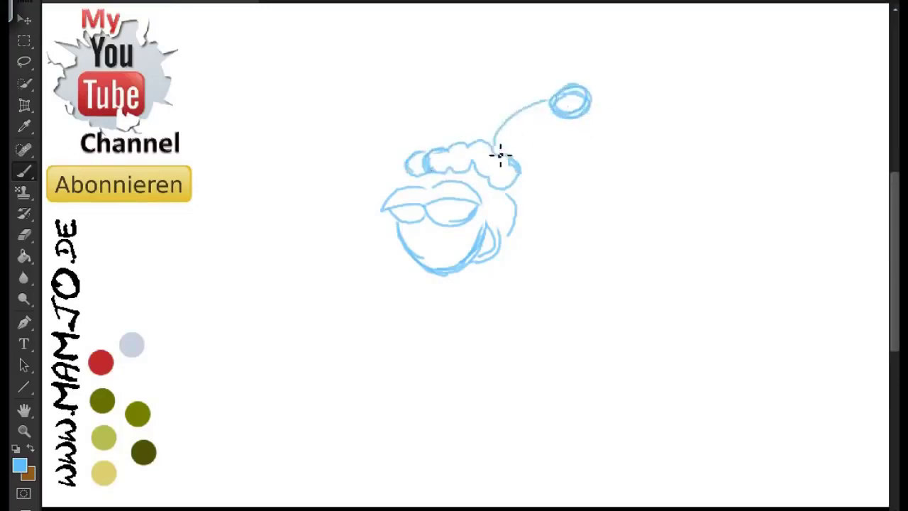
Step: Sketch the Santa hat from pom-pom to brim, plus strokes on the head's left side
mouse_move(550, 88)
mouse_down()
mouse_move(426, 140)
mouse_move(505, 87)
mouse_move(465, 88)
mouse_move(427, 121)
mouse_move(418, 156)
mouse_up()
mouse_move(495, 131)
mouse_down()
mouse_move(535, 108)
mouse_move(495, 146)
mouse_up()
mouse_move(418, 124)
mouse_down()
mouse_move(416, 158)
mouse_move(546, 90)
mouse_up()
mouse_move(425, 185)
mouse_down()
mouse_move(394, 196)
mouse_move(433, 190)
mouse_up()
Step: Sketch the raised hand, the lower-left hand, curled fingers, the arm and the egg-shaped belly
drag(625, 201, 641, 245)
mouse_move(399, 338)
mouse_down()
mouse_move(361, 291)
mouse_move(398, 341)
mouse_up()
drag(370, 286, 406, 341)
drag(615, 199, 591, 214)
drag(593, 248, 630, 266)
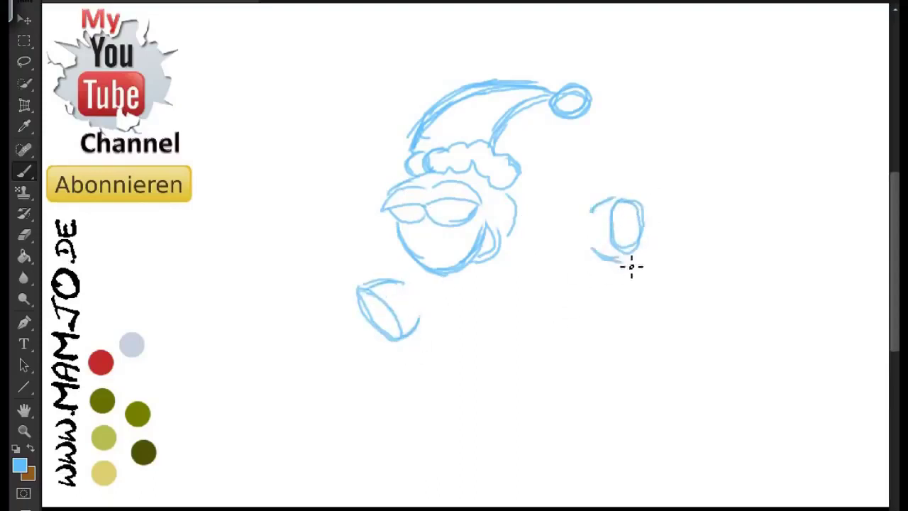
drag(599, 207, 535, 252)
drag(614, 259, 550, 256)
mouse_move(489, 268)
mouse_down()
mouse_move(531, 264)
mouse_move(484, 279)
mouse_move(470, 338)
mouse_move(531, 274)
mouse_move(460, 328)
mouse_up()
Step: Sketch the right leg and foot with a row of toes
drag(596, 335, 698, 418)
drag(593, 383, 573, 424)
mouse_move(693, 428)
mouse_down()
mouse_move(581, 429)
mouse_move(605, 395)
mouse_up()
drag(692, 426, 661, 428)
mouse_move(649, 428)
mouse_down()
mouse_move(629, 411)
mouse_move(623, 429)
mouse_up()
drag(611, 428, 586, 428)
drag(661, 429, 699, 426)
drag(616, 429, 593, 430)
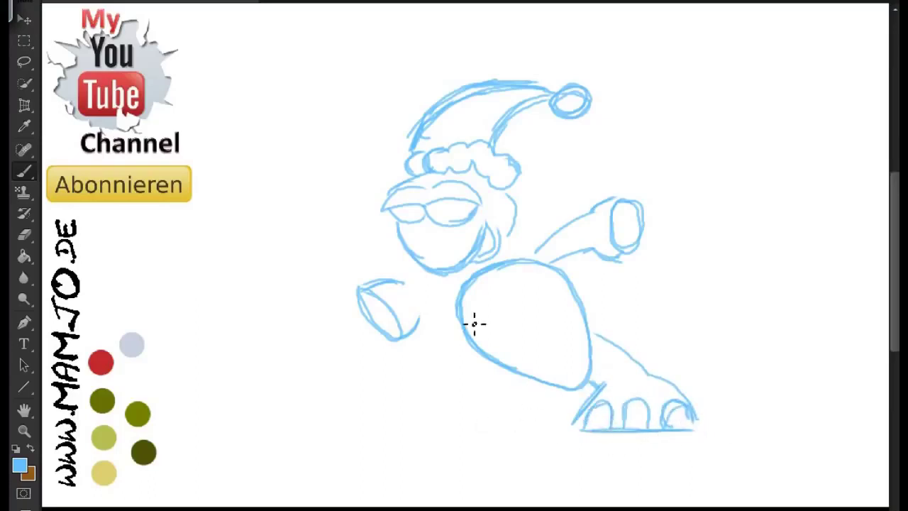
Step: Darken the belly's lower-left outline, sketch the left foot with toes, and add left-arm and back strokes
drag(454, 323, 568, 397)
drag(454, 340, 461, 310)
drag(567, 396, 590, 399)
drag(495, 374, 500, 406)
mouse_move(472, 366)
mouse_down()
mouse_move(430, 428)
mouse_move(508, 428)
mouse_move(418, 424)
mouse_move(456, 411)
mouse_move(490, 375)
mouse_up()
mouse_move(425, 400)
mouse_down()
mouse_move(508, 379)
mouse_move(500, 408)
mouse_up()
mouse_move(425, 306)
mouse_down()
mouse_move(457, 300)
mouse_move(454, 337)
mouse_up()
mouse_move(571, 259)
mouse_down()
mouse_move(605, 300)
mouse_move(608, 339)
mouse_up()
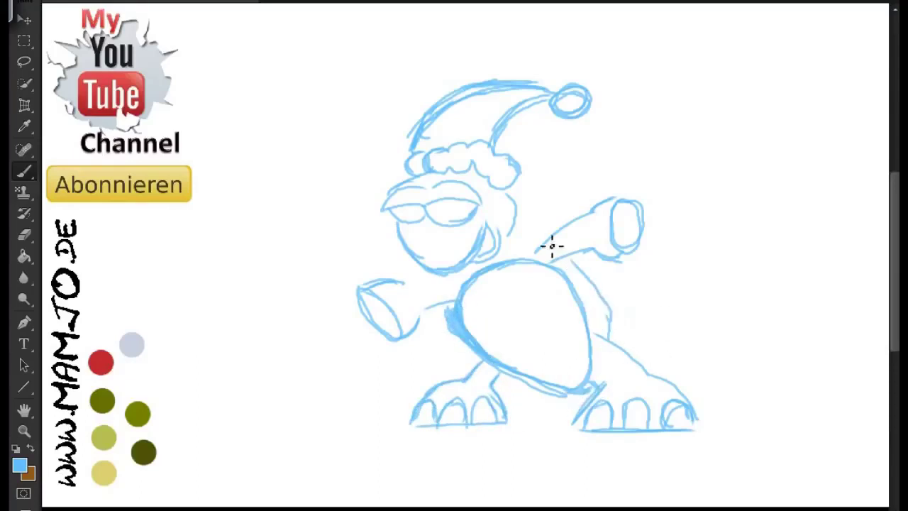
drag(458, 278, 411, 291)
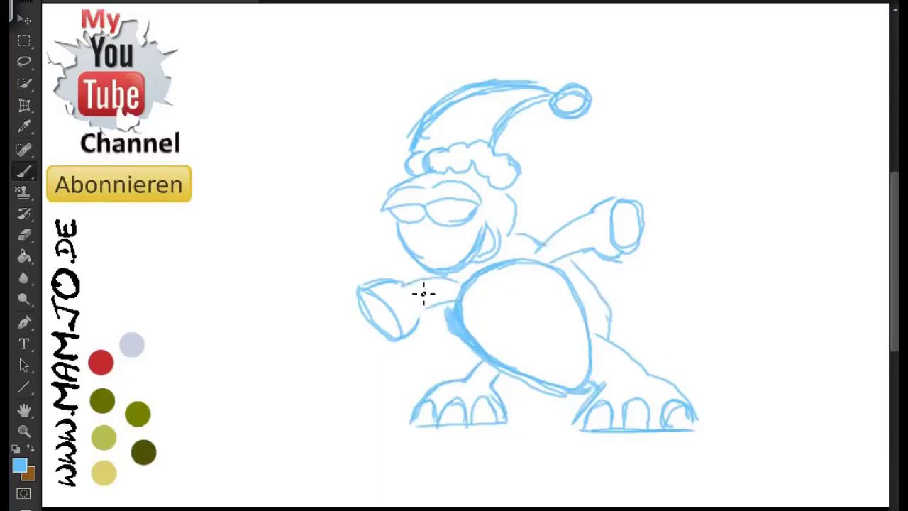
Step: Add fingers to both hands and draw plate lines across the belly
drag(622, 214, 627, 258)
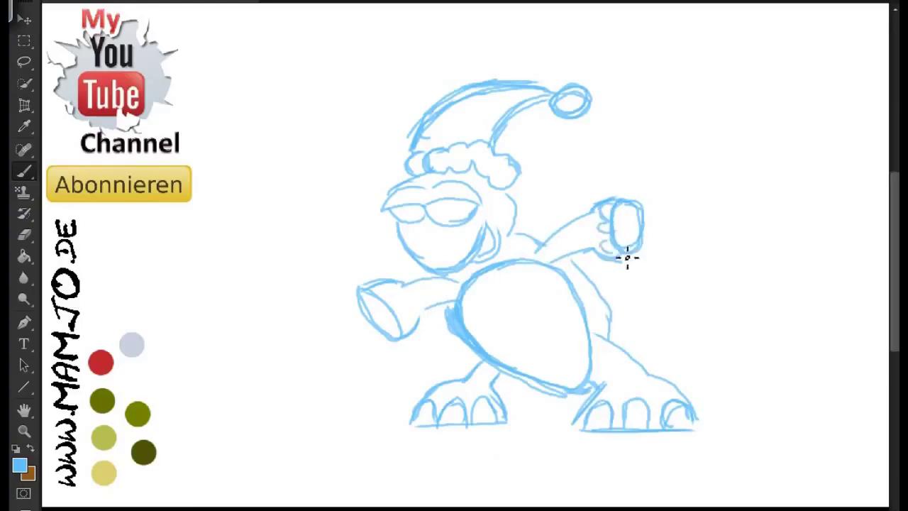
mouse_move(400, 289)
mouse_down()
mouse_move(391, 300)
mouse_move(418, 324)
mouse_move(392, 307)
mouse_up()
drag(484, 316, 564, 300)
drag(490, 351, 573, 334)
drag(539, 373, 578, 359)
Step: Darken the belly plates, body contour, back and upper arm
drag(564, 301, 486, 323)
drag(574, 334, 514, 355)
drag(550, 370, 576, 356)
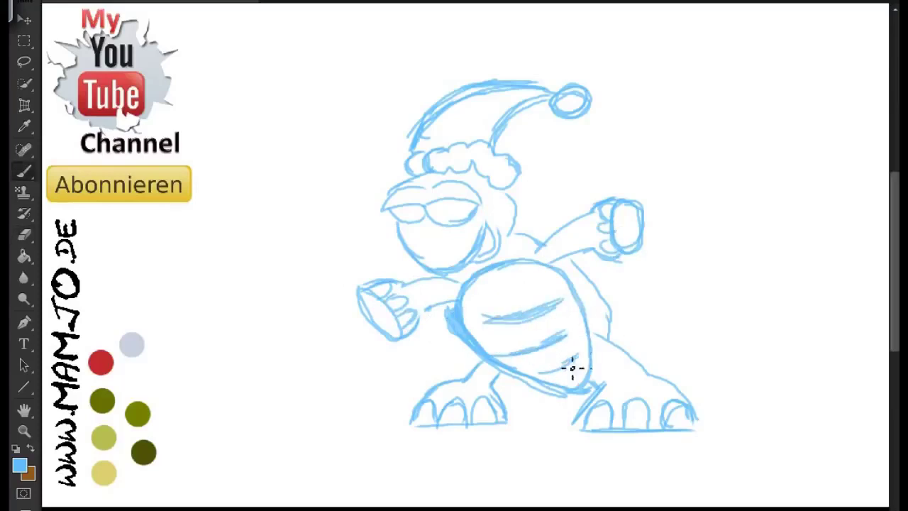
drag(618, 273, 632, 348)
drag(576, 396, 603, 392)
drag(615, 264, 630, 350)
mouse_move(583, 220)
mouse_down()
mouse_move(531, 223)
mouse_move(592, 213)
mouse_up()
Step: Scribble shell bumps on the back, give the eyes droopy lids and pupils, and thicken the hat brim
mouse_move(628, 307)
mouse_down()
mouse_move(648, 326)
mouse_move(624, 300)
mouse_move(627, 333)
mouse_up()
mouse_move(629, 262)
mouse_down()
mouse_move(625, 286)
mouse_move(600, 268)
mouse_move(614, 275)
mouse_up()
drag(627, 313, 637, 334)
mouse_move(568, 219)
mouse_down()
mouse_move(557, 227)
mouse_move(576, 221)
mouse_up()
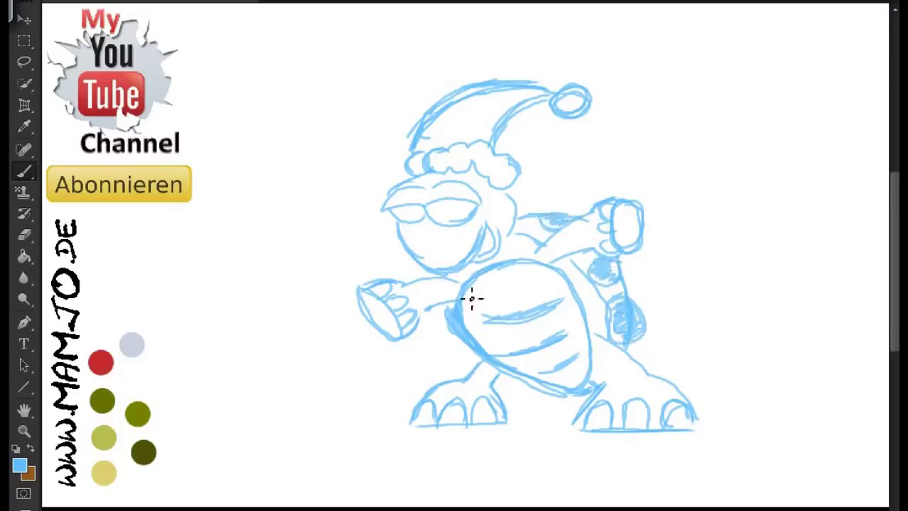
drag(459, 211, 419, 211)
drag(411, 162, 402, 173)
drag(516, 171, 503, 186)
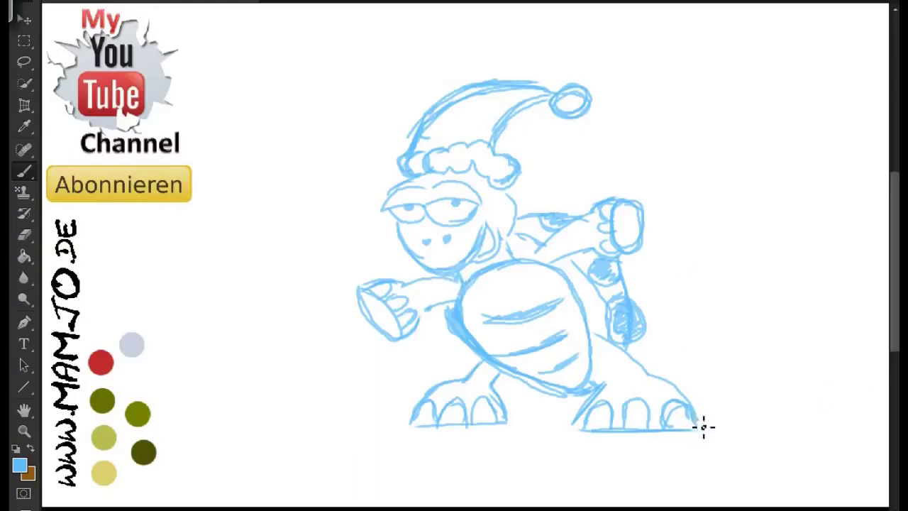
drag(575, 428, 577, 405)
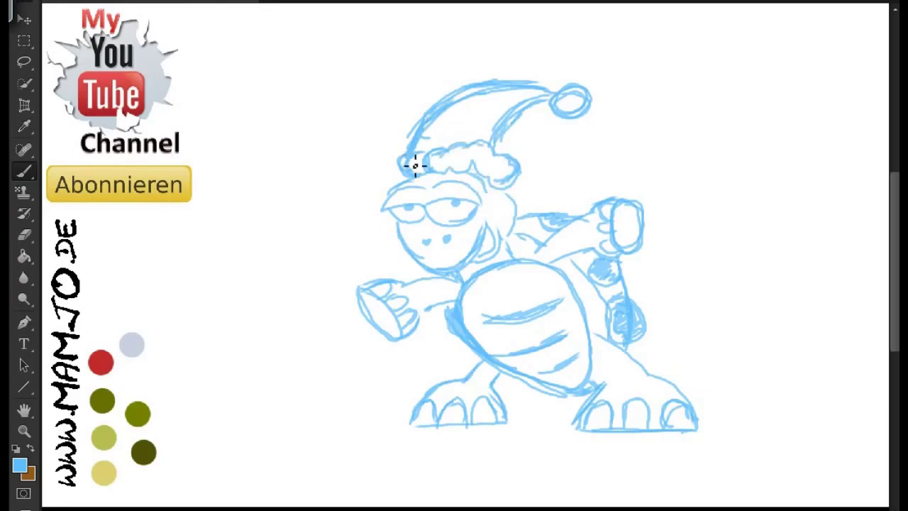
Step: Ink the eyelids, scalloped fur brim, pom-pom and top curve of the Santa hat in black
key(d)
mouse_move(430, 187)
mouse_down()
mouse_move(489, 208)
mouse_move(383, 210)
mouse_move(429, 203)
mouse_move(388, 214)
mouse_up()
drag(411, 178, 388, 195)
mouse_move(517, 175)
mouse_down()
mouse_move(496, 183)
mouse_move(429, 170)
mouse_move(440, 156)
mouse_move(424, 182)
mouse_move(441, 150)
mouse_move(477, 149)
mouse_move(518, 169)
mouse_move(440, 151)
mouse_up()
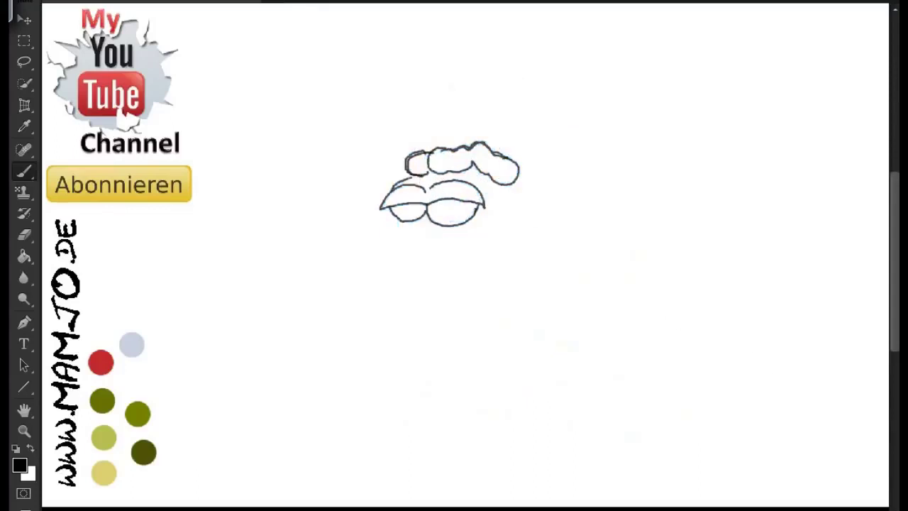
key(e)
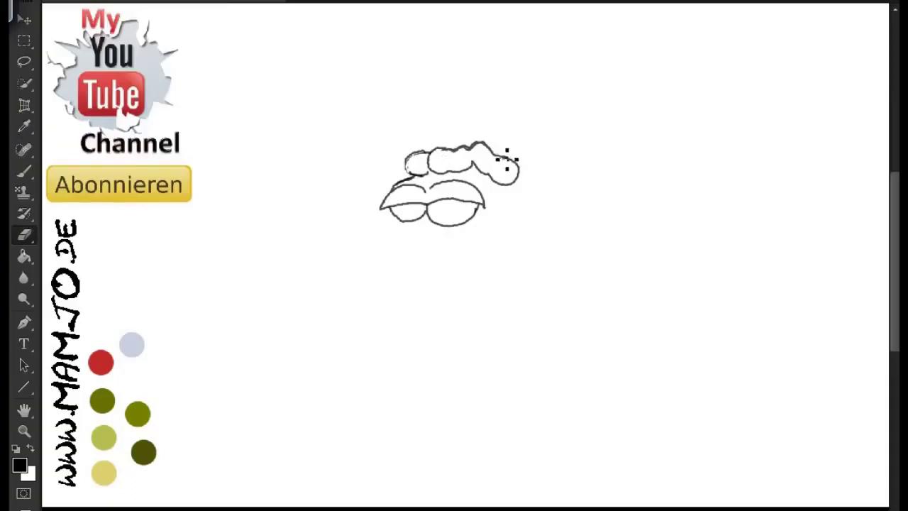
key(b)
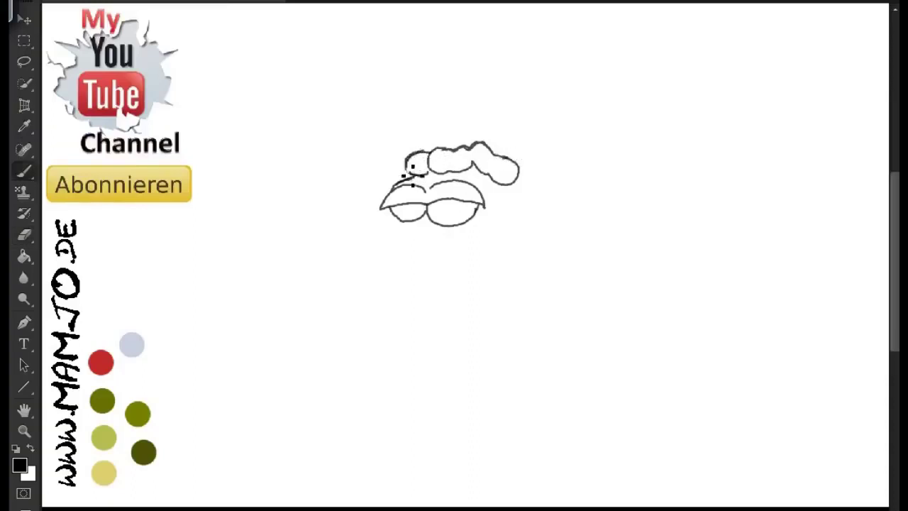
mouse_move(567, 85)
mouse_down()
mouse_move(573, 95)
mouse_move(502, 147)
mouse_up()
mouse_move(551, 92)
mouse_down()
mouse_move(487, 95)
mouse_move(424, 158)
mouse_up()
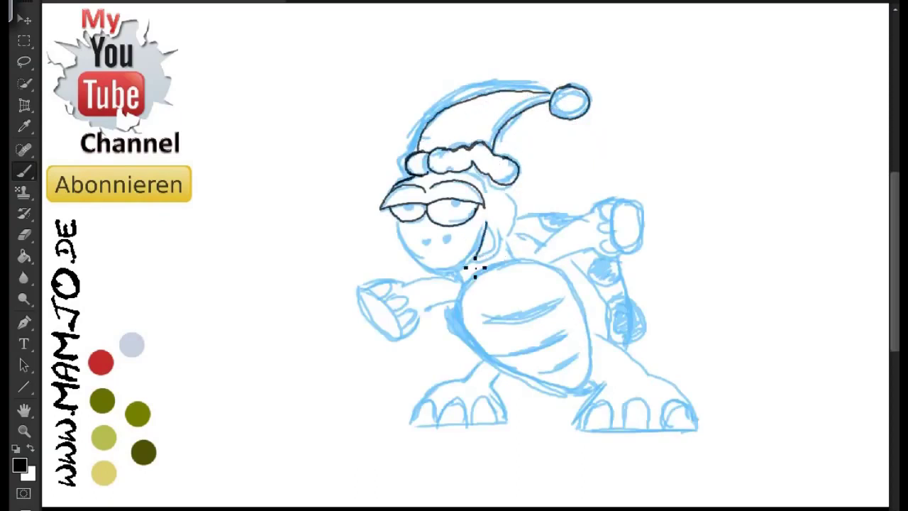
Step: Ink the jaw line, neck curve and right side of the head in black
mouse_move(489, 231)
mouse_down()
mouse_move(416, 259)
mouse_move(395, 227)
mouse_up()
key(ctrl+z)
mouse_move(486, 224)
mouse_down()
mouse_move(465, 275)
mouse_move(400, 230)
mouse_up()
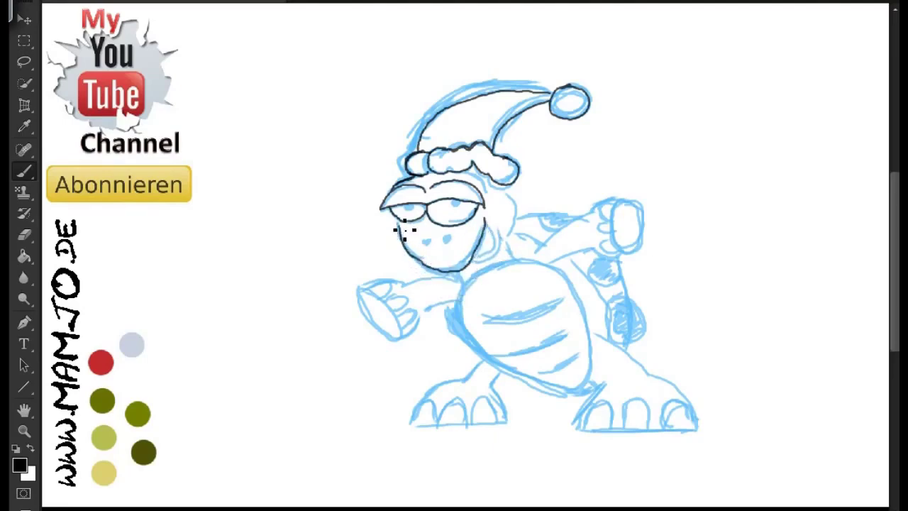
mouse_move(495, 224)
mouse_down()
mouse_move(496, 258)
mouse_move(477, 263)
mouse_up()
key(ctrl+z)
key(ctrl+z)
mouse_move(497, 225)
mouse_down()
mouse_move(502, 251)
mouse_move(478, 268)
mouse_up()
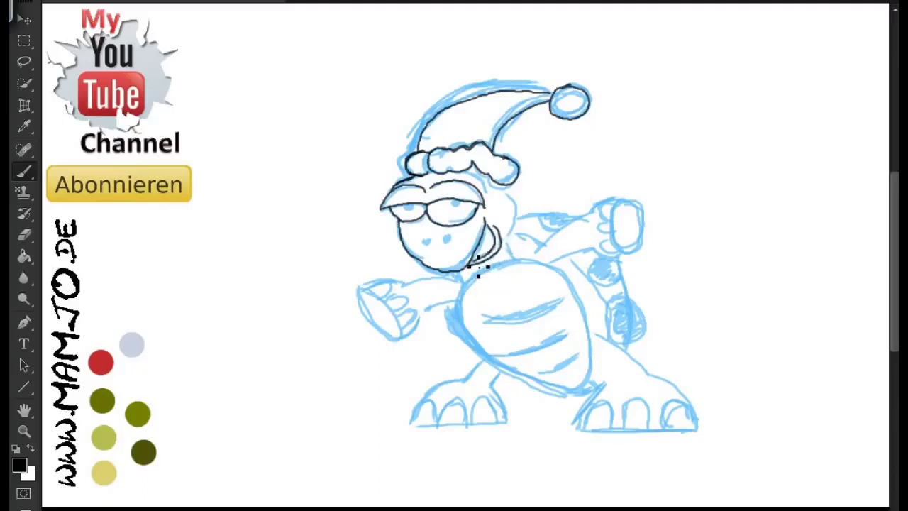
drag(517, 203, 518, 237)
drag(496, 186, 480, 207)
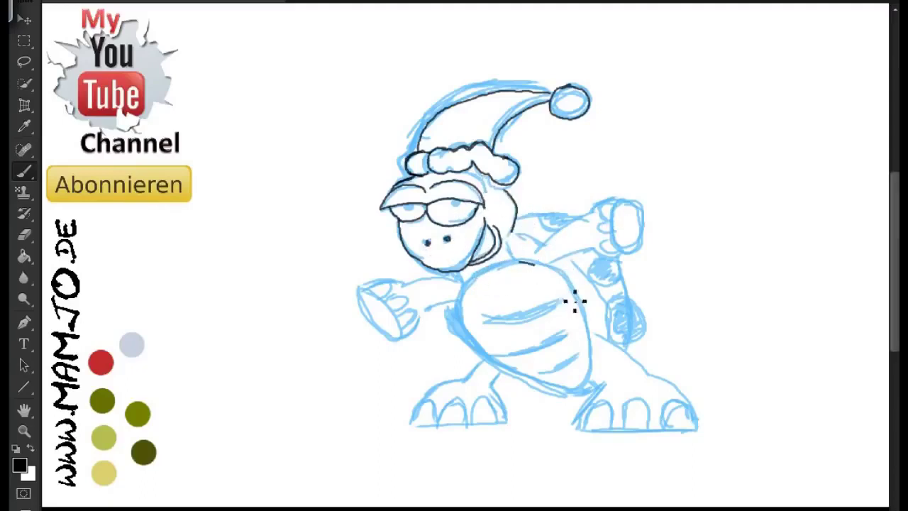
Step: Ink the belly outline and the raised arm, hand and fingers
mouse_move(514, 261)
mouse_down()
mouse_move(588, 314)
mouse_move(543, 380)
mouse_move(468, 310)
mouse_move(493, 275)
mouse_move(520, 260)
mouse_up()
drag(596, 212, 533, 254)
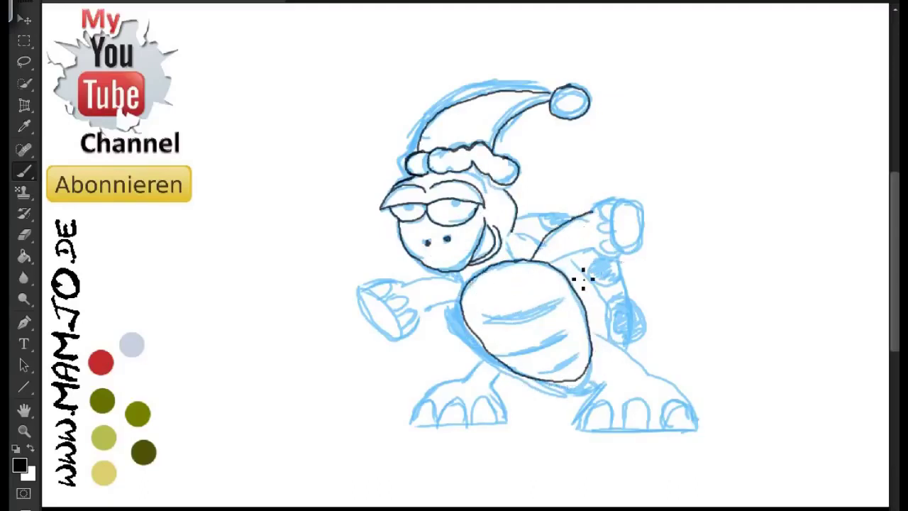
mouse_move(640, 208)
mouse_down()
mouse_move(632, 261)
mouse_move(627, 210)
mouse_move(594, 211)
mouse_up()
drag(633, 263, 595, 250)
drag(615, 204, 618, 257)
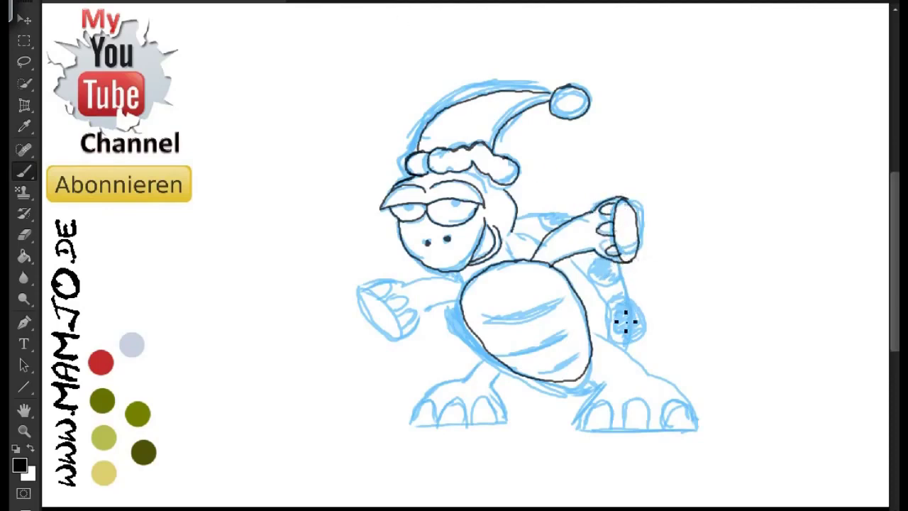
Step: Ink the right leg and toes, the belly's left edge, and the left leg and foot
mouse_move(642, 370)
mouse_down()
mouse_move(594, 330)
mouse_move(580, 420)
mouse_move(691, 403)
mouse_move(681, 428)
mouse_move(585, 427)
mouse_up()
drag(699, 425, 587, 427)
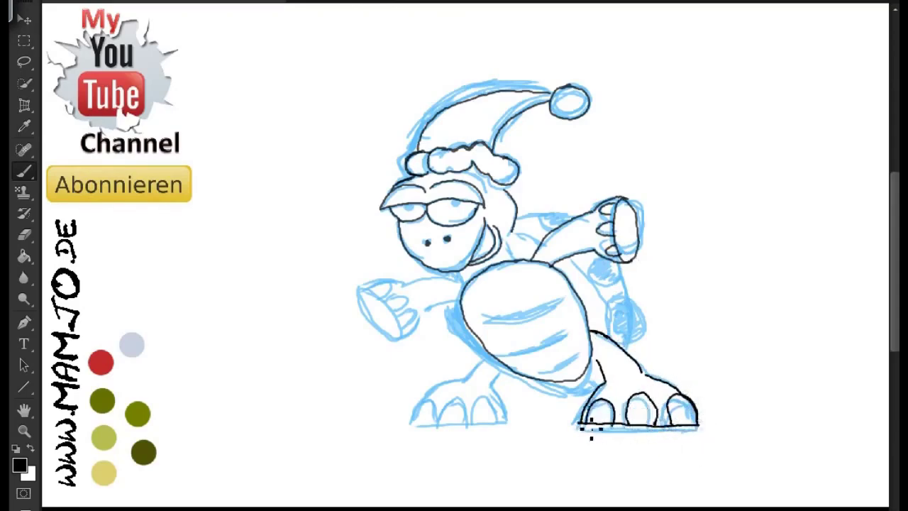
mouse_move(597, 362)
mouse_down()
mouse_move(604, 385)
mouse_move(509, 377)
mouse_up()
drag(457, 301, 485, 359)
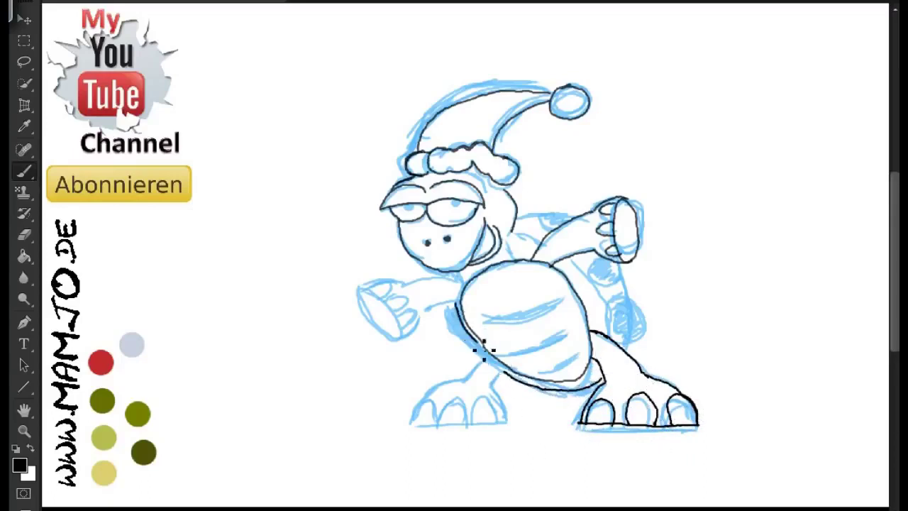
mouse_move(497, 369)
mouse_down()
mouse_move(511, 421)
mouse_move(417, 425)
mouse_up()
mouse_move(510, 427)
mouse_down()
mouse_move(405, 428)
mouse_move(474, 424)
mouse_move(414, 425)
mouse_up()
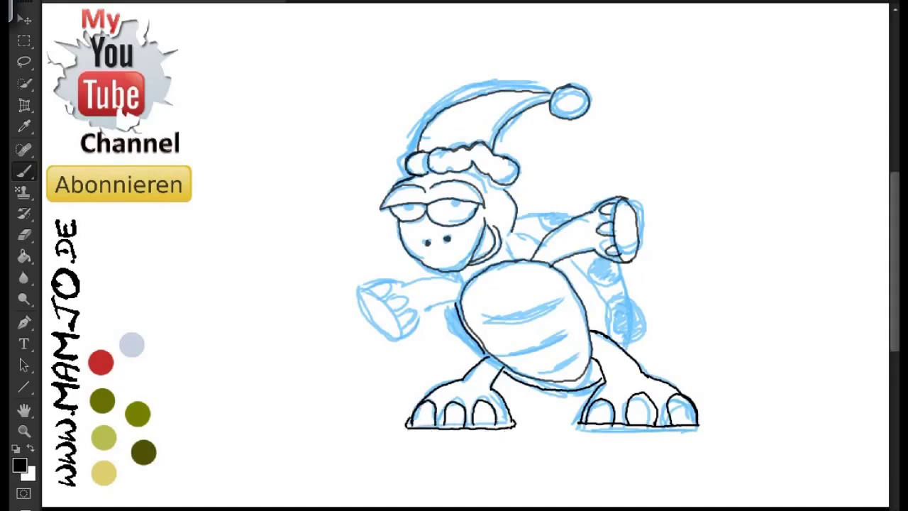
Step: Ink the left arm and hand, closing the wrist and joining the upper arm to the body
key(ctrl+plus)
scroll(375, 314, down, 5)
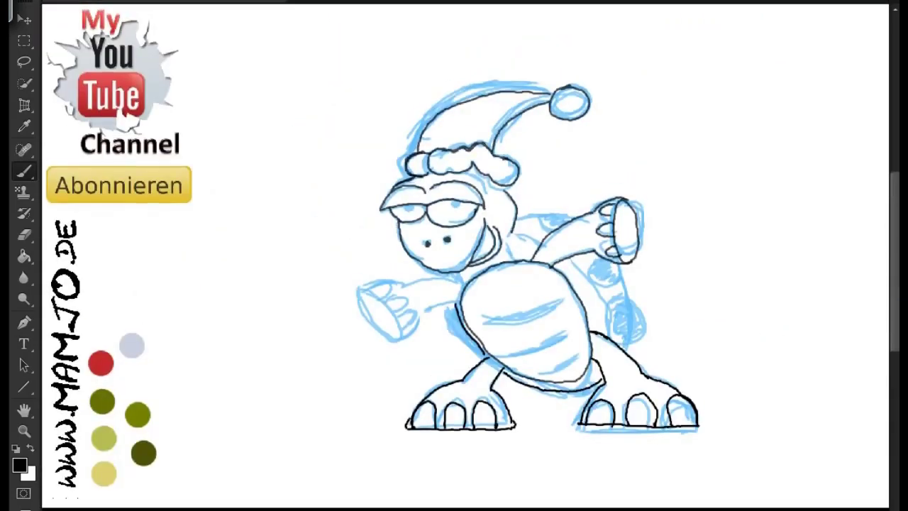
drag(465, 281, 400, 284)
drag(456, 302, 418, 314)
mouse_move(402, 284)
mouse_down()
mouse_move(409, 331)
mouse_move(363, 296)
mouse_move(399, 315)
mouse_move(365, 300)
mouse_up()
drag(422, 312, 406, 337)
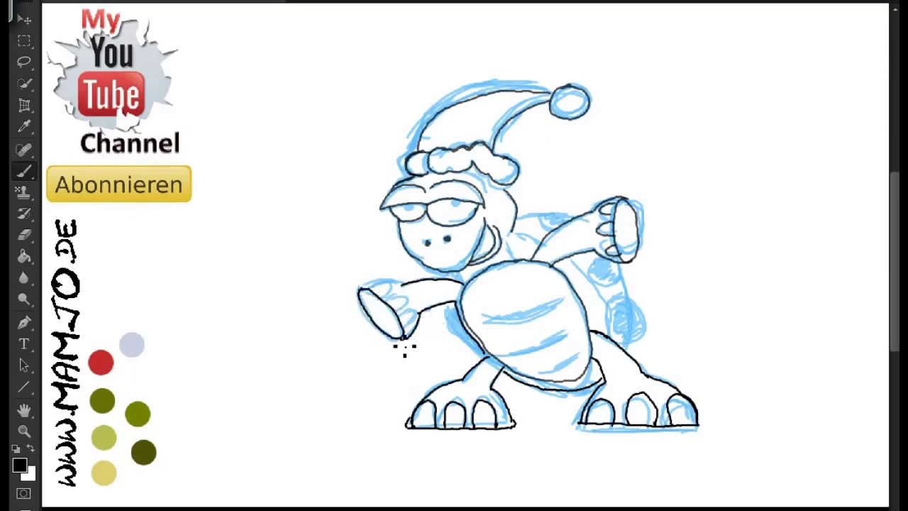
drag(360, 291, 406, 283)
drag(447, 282, 463, 279)
Step: Ink the shoulder, upper back line and right shell contour down toward the leg
mouse_move(510, 236)
mouse_down()
mouse_move(571, 272)
mouse_move(612, 345)
mouse_up()
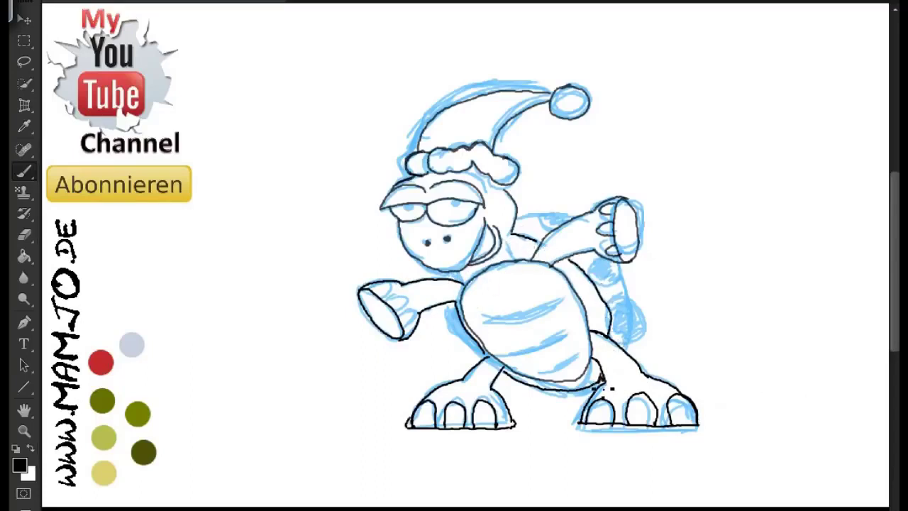
drag(518, 216, 574, 213)
drag(617, 262, 634, 351)
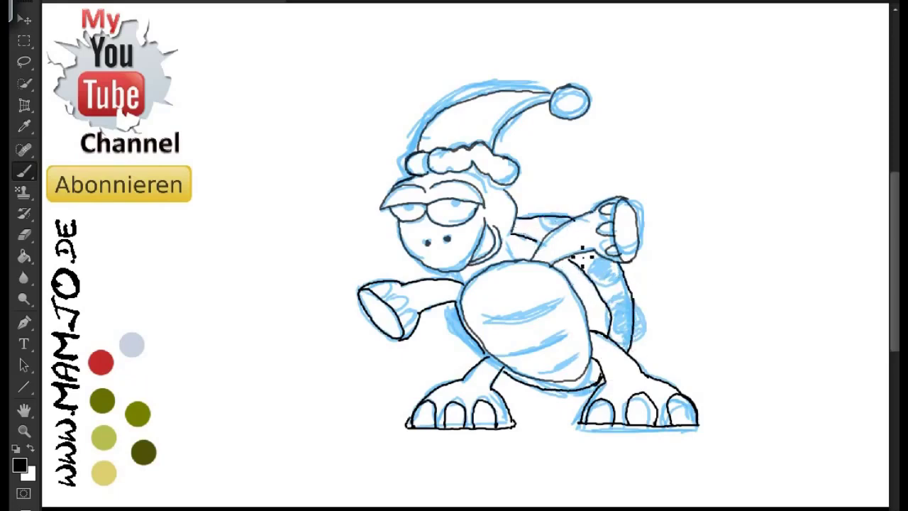
key(e)
key(ctrl+plus)
scroll(669, 267, down, 5)
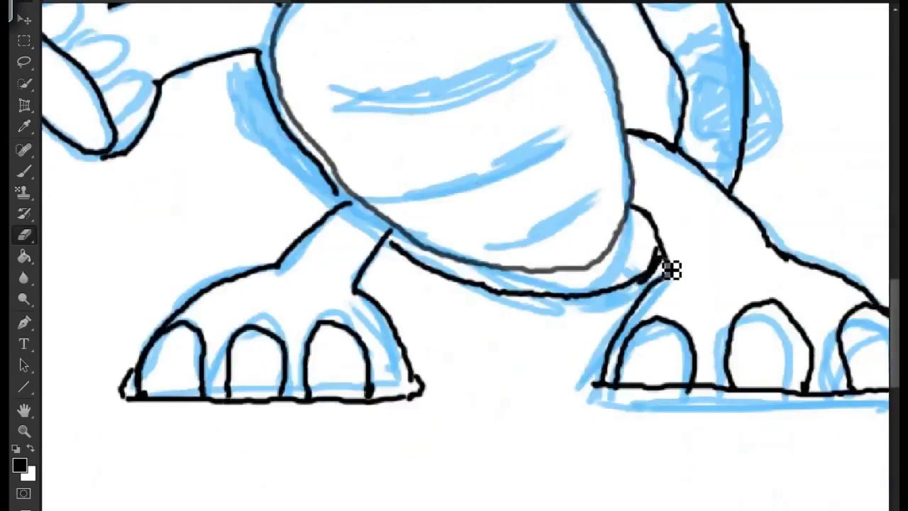
Step: Erase the stray line stub at the left foot
drag(137, 381, 139, 405)
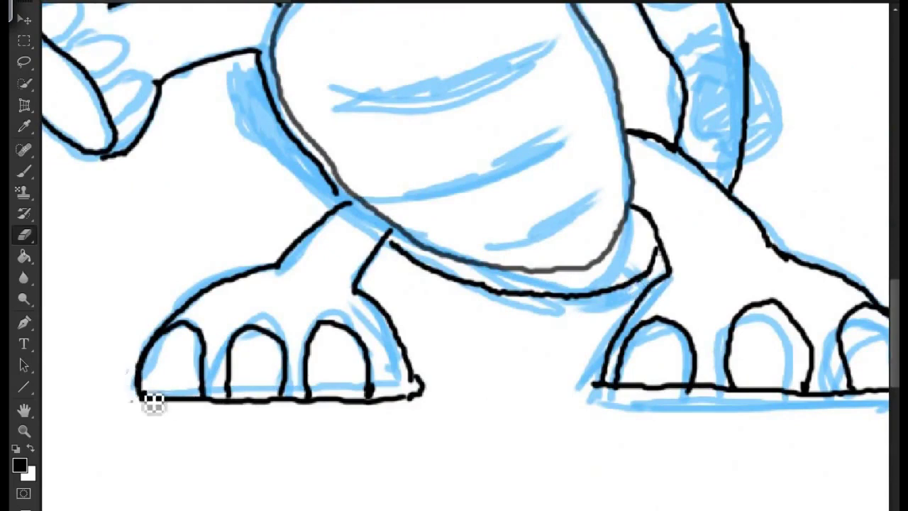
key(b)
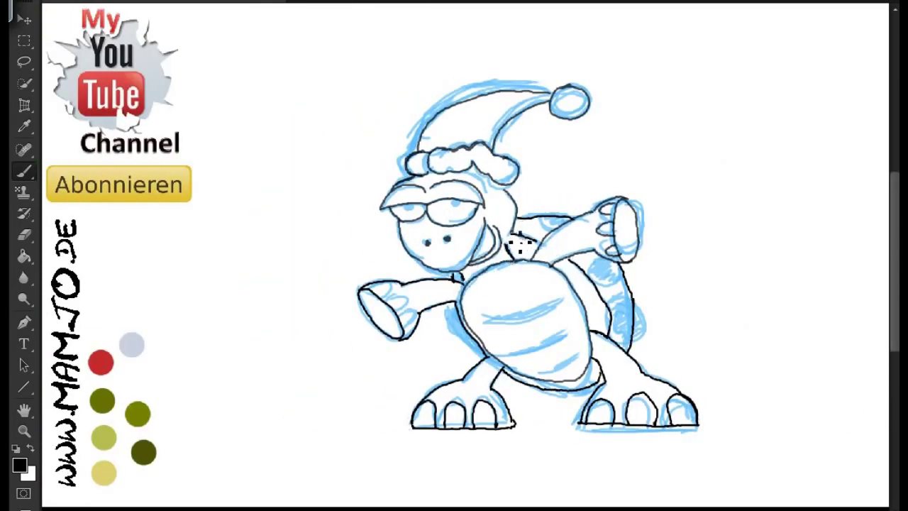
key(e)
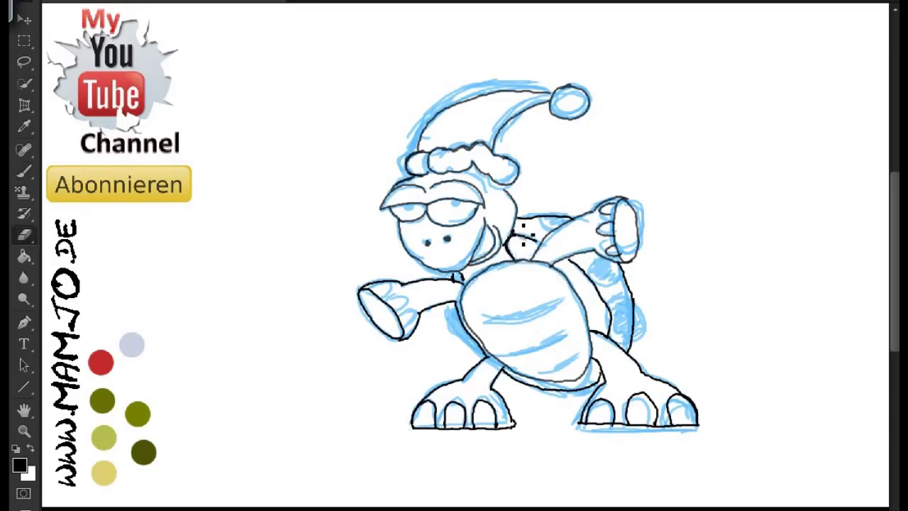
key(b)
Step: Outline the elbow oval and claw circle, and join the top claw to the hand oval
mouse_move(628, 312)
mouse_down()
mouse_move(649, 340)
mouse_move(624, 308)
mouse_move(623, 348)
mouse_up()
drag(600, 272, 607, 268)
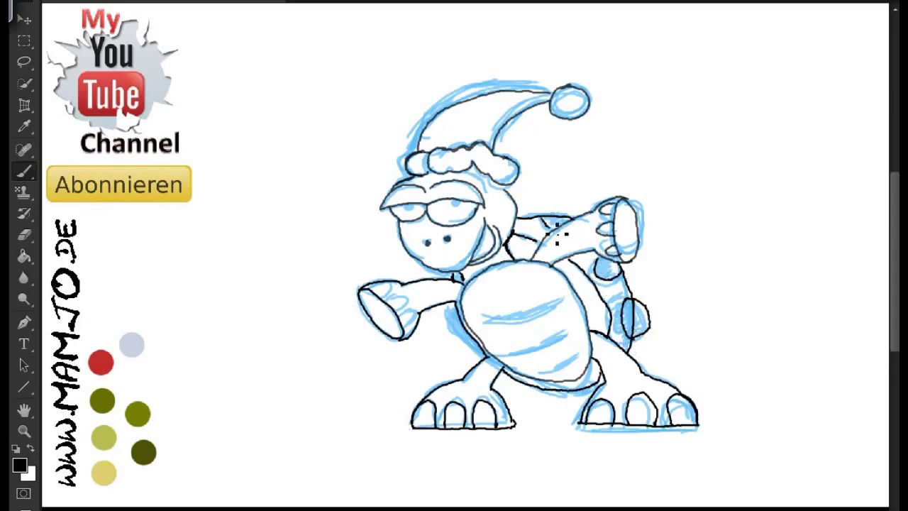
scroll(607, 262, up, 5)
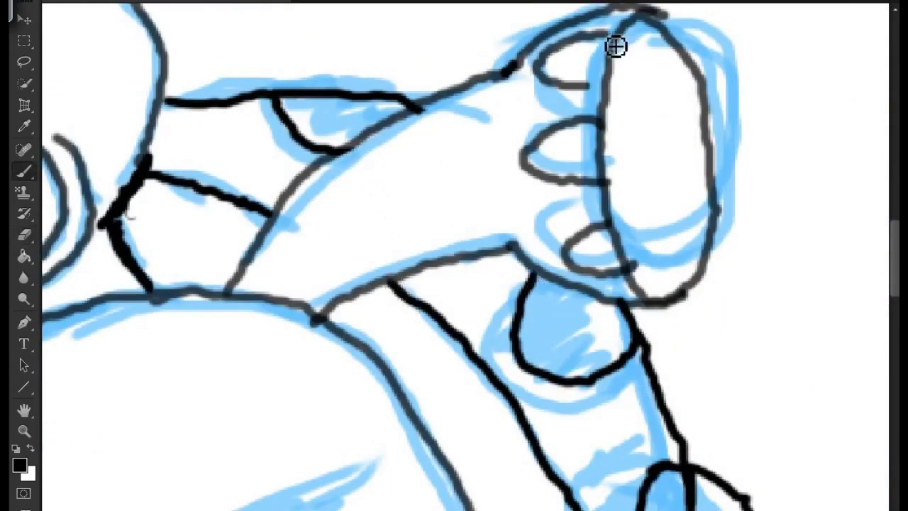
drag(586, 83, 610, 85)
key(e)
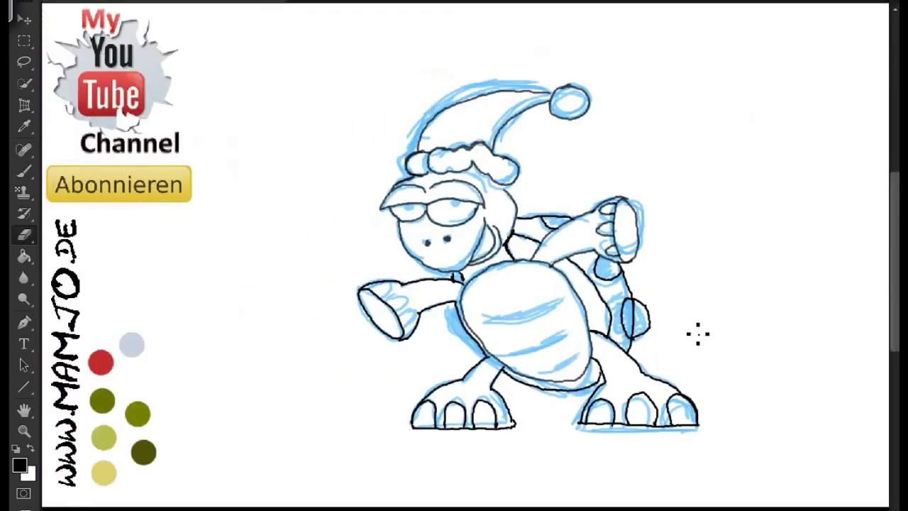
key(b)
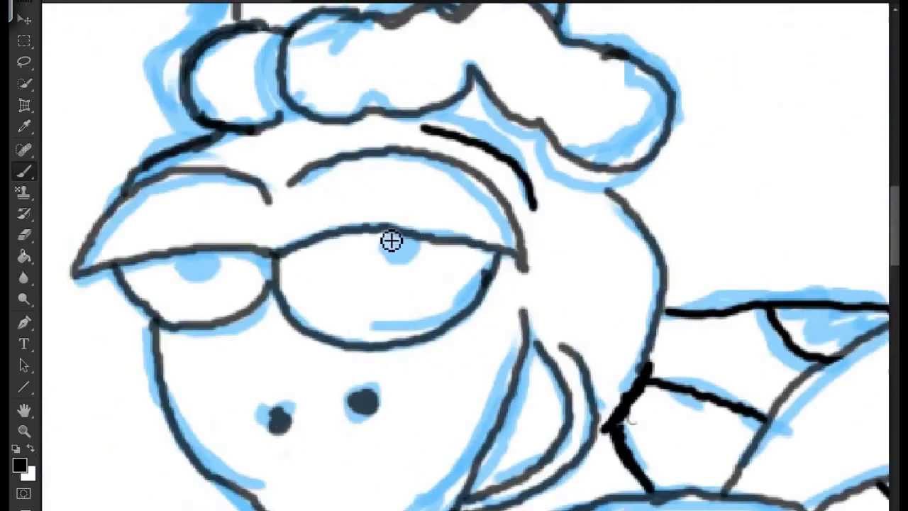
Step: Draw pupils in both eyes and fill them solid black with the Paint Bucket
drag(379, 233, 423, 242)
drag(177, 266, 233, 260)
key(g)
click(203, 263)
click(400, 248)
key(b)
drag(399, 249, 414, 246)
drag(234, 251, 191, 265)
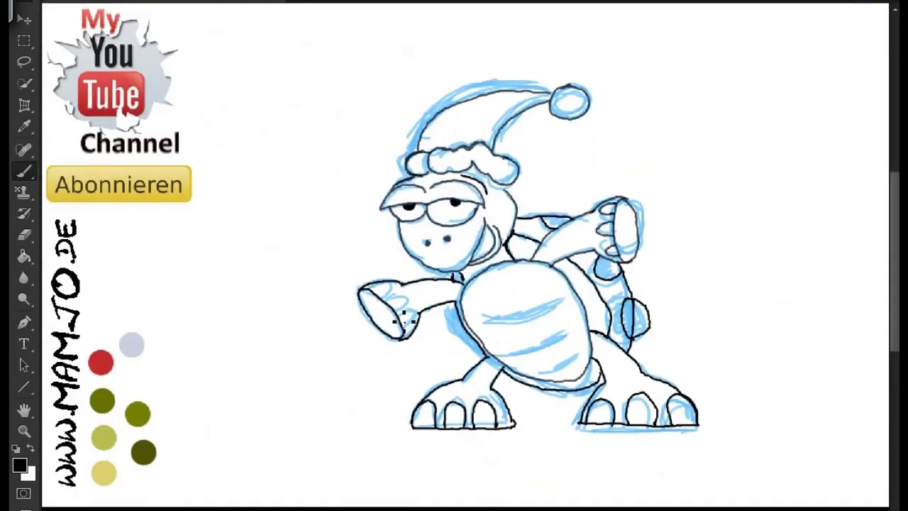
Step: Outline a finger on the hand and draw the curved belly plate lines
drag(398, 301, 389, 305)
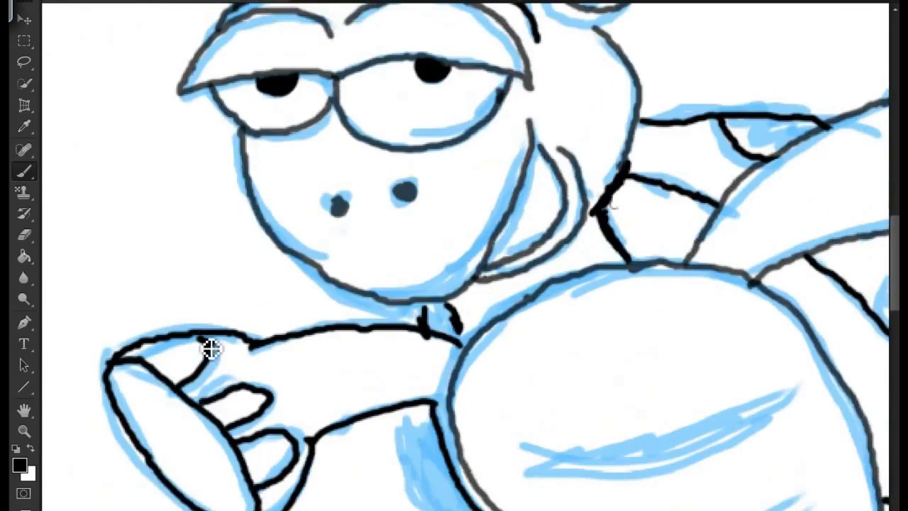
key(e)
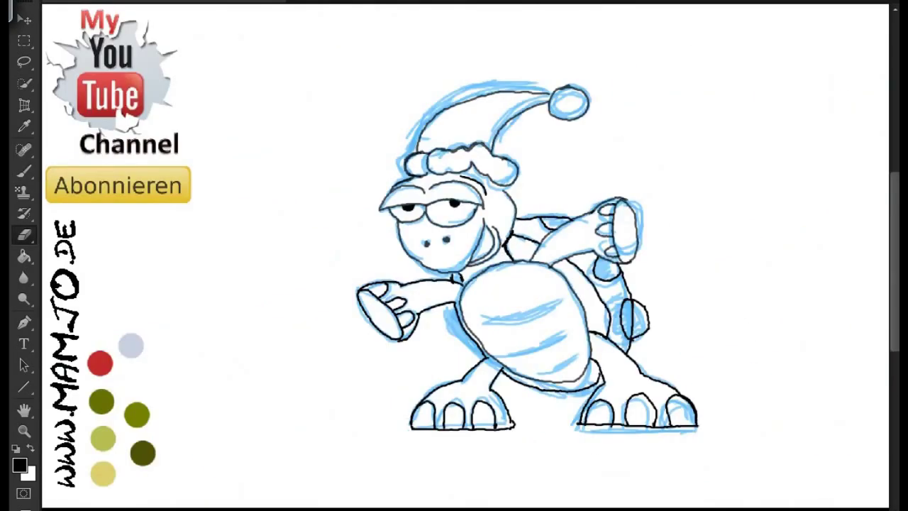
key(b)
drag(562, 299, 485, 324)
drag(576, 329, 493, 348)
drag(559, 373, 539, 372)
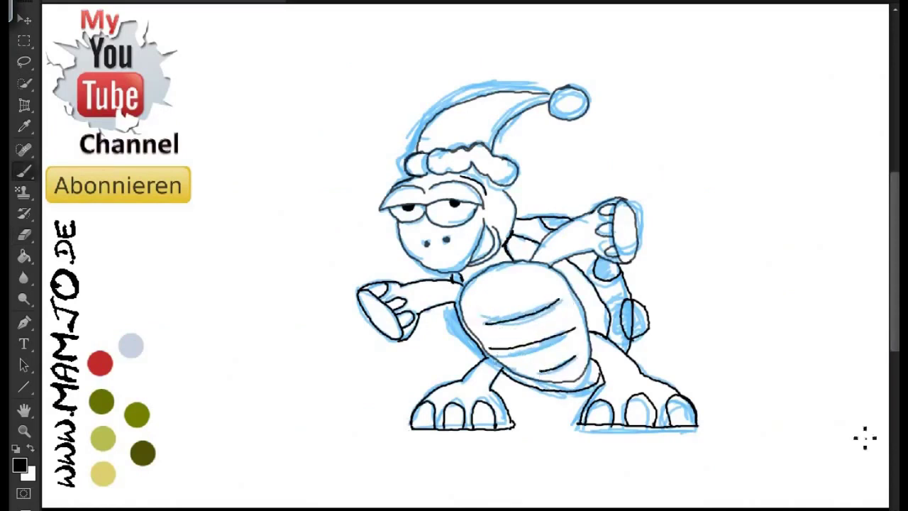
Step: Fill the toes of both feet with the palette yellow
key(i)
click(103, 473)
key(g)
click(423, 417)
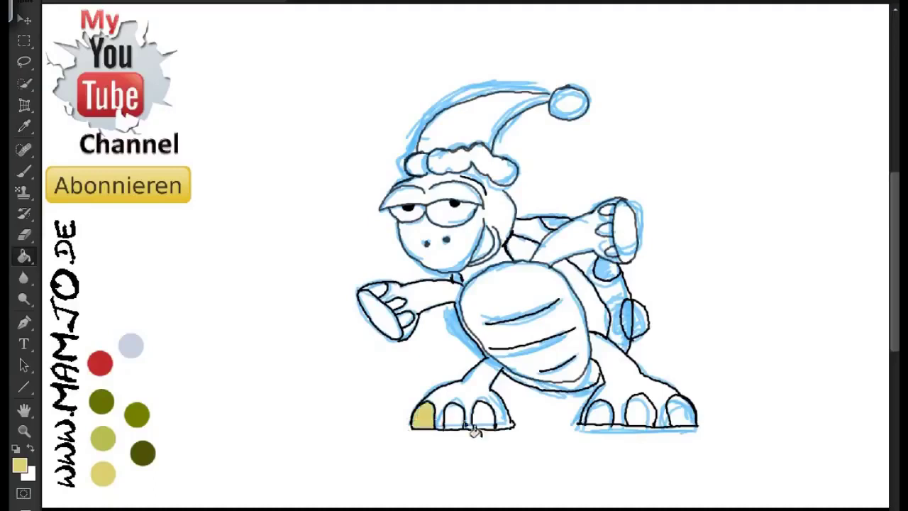
click(454, 417)
click(485, 417)
click(600, 417)
click(639, 411)
click(680, 412)
Step: Fill the fingers of both hands yellow
click(376, 290)
click(395, 303)
click(406, 320)
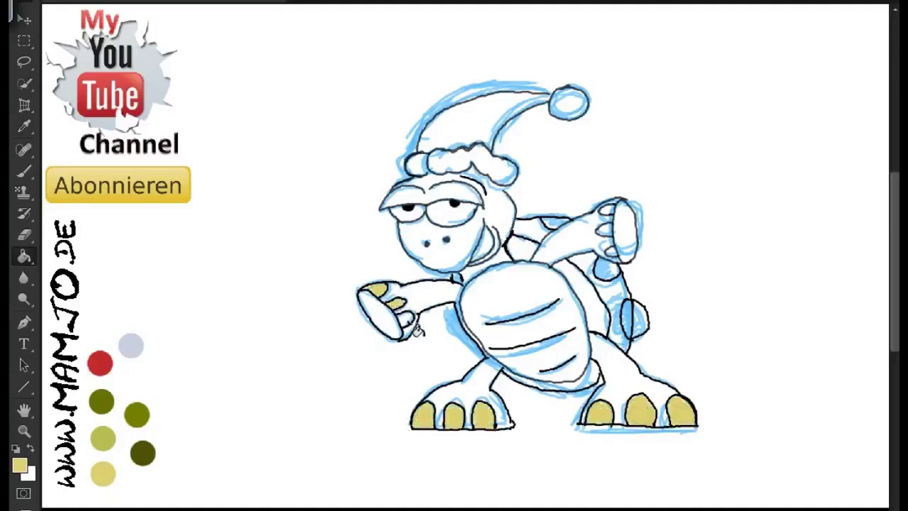
click(607, 210)
click(605, 229)
click(610, 249)
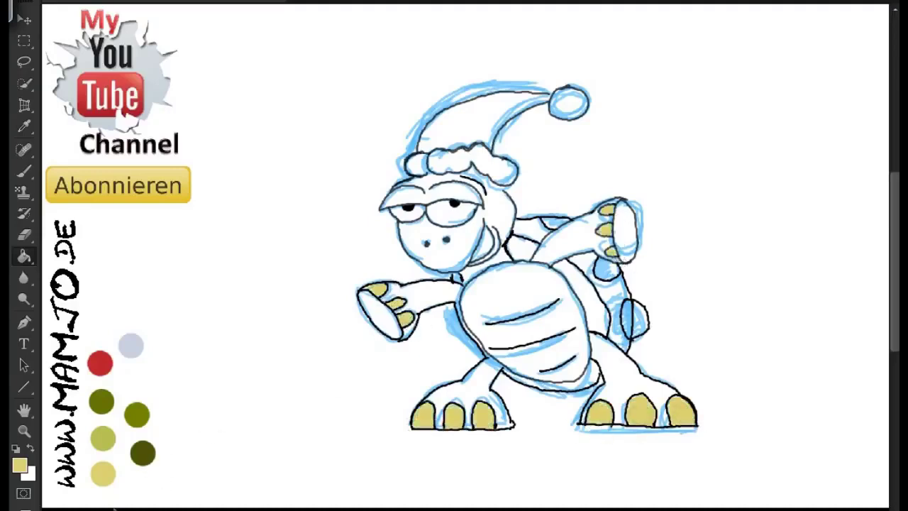
Step: Fill the legs, back, shell side and left arm light olive green
key(i)
click(104, 438)
key(g)
click(479, 378)
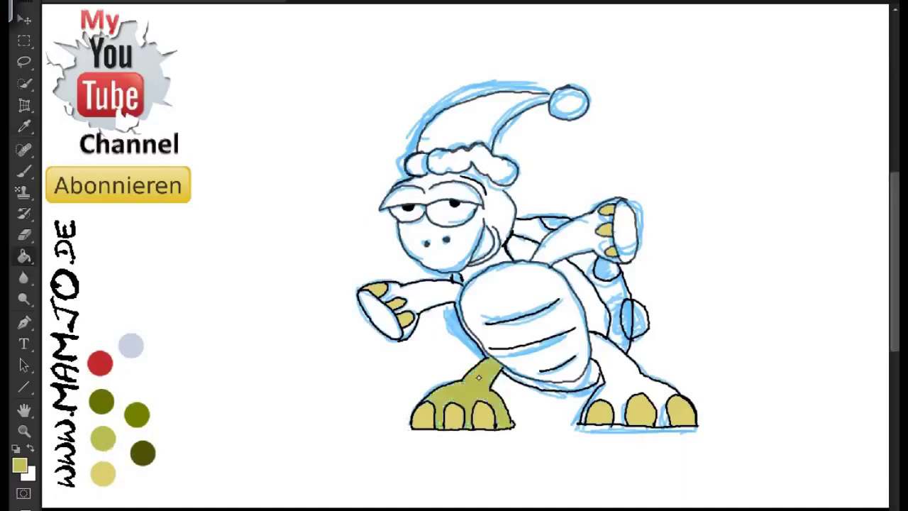
click(636, 388)
click(621, 304)
click(547, 238)
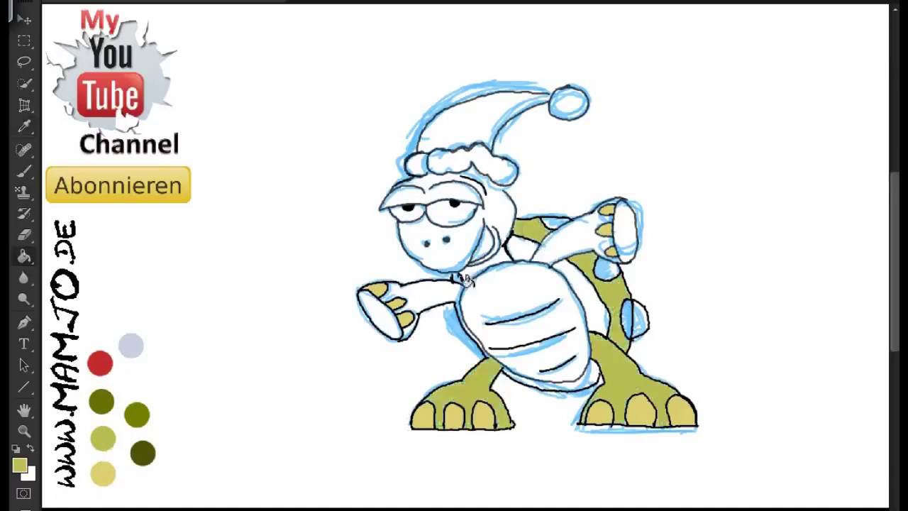
click(446, 312)
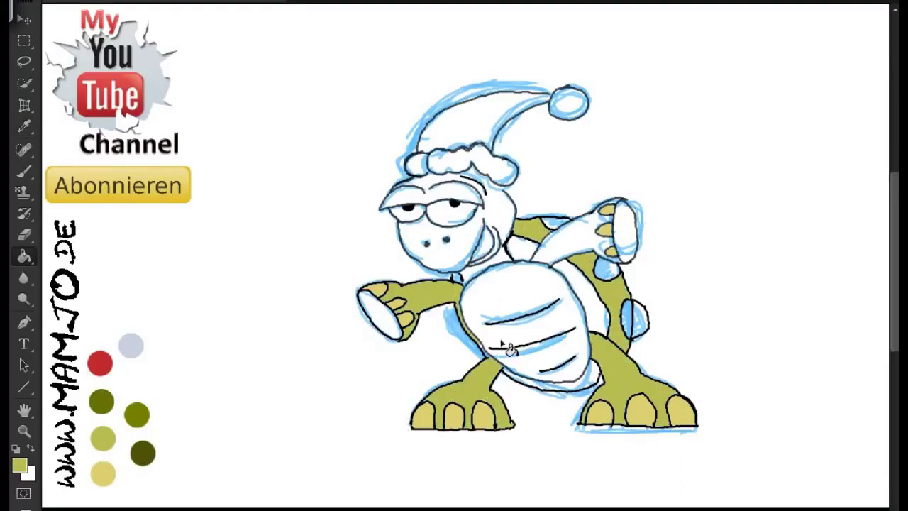
Step: Fill the shell side, bottom rim and neck segment with darker olive
key(ctrl+plus)
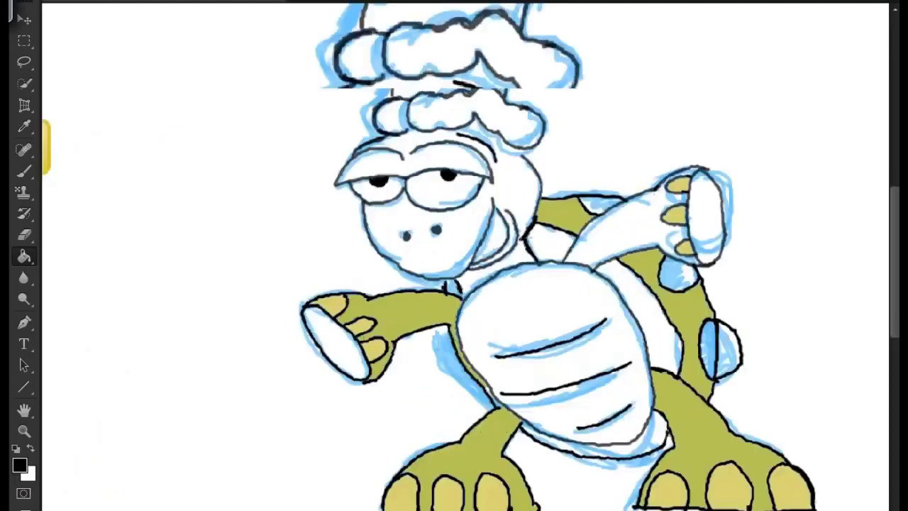
key(ctrl+plus)
key(b)
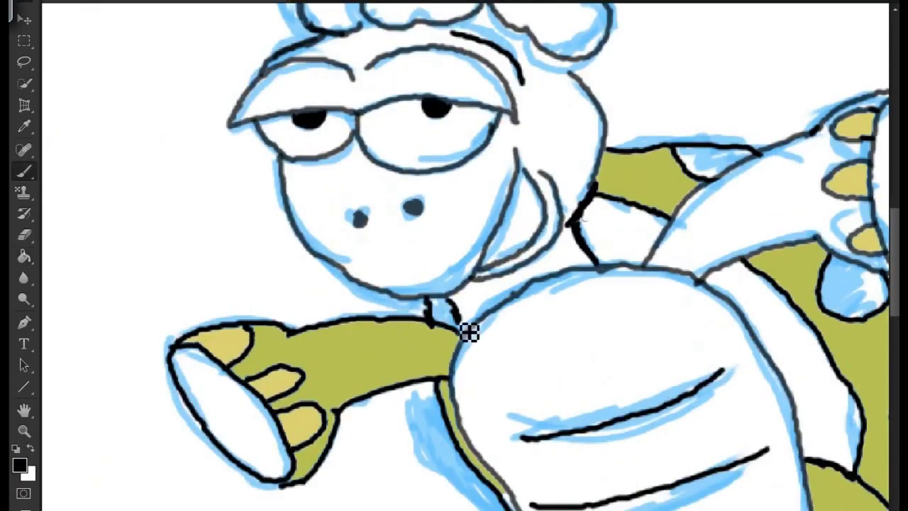
alt+click(435, 340)
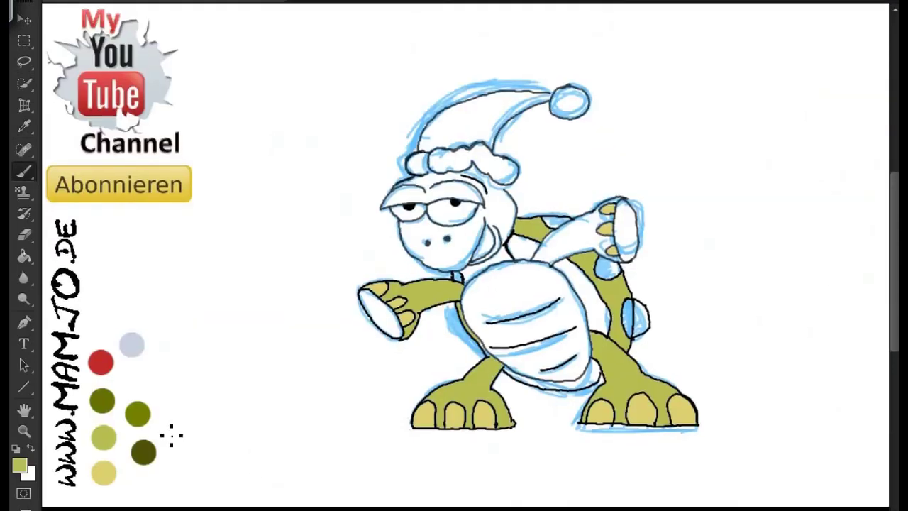
alt+click(102, 401)
key(g)
click(600, 308)
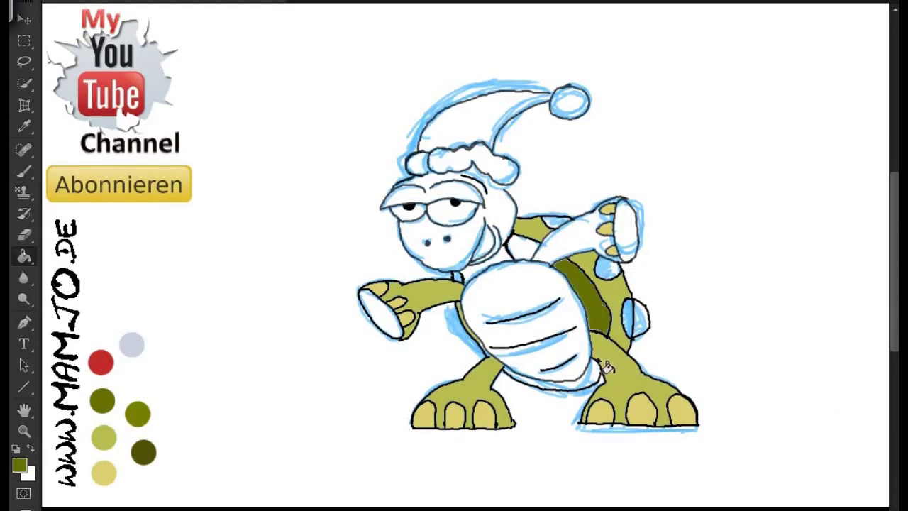
click(602, 372)
click(525, 249)
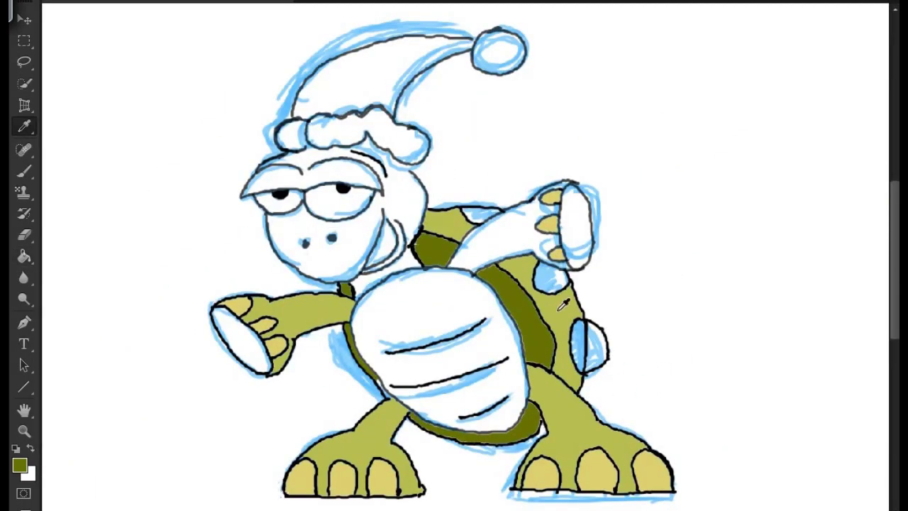
Step: Fill the raised arm and both palms with the lighter green
alt+click(564, 304)
click(547, 255)
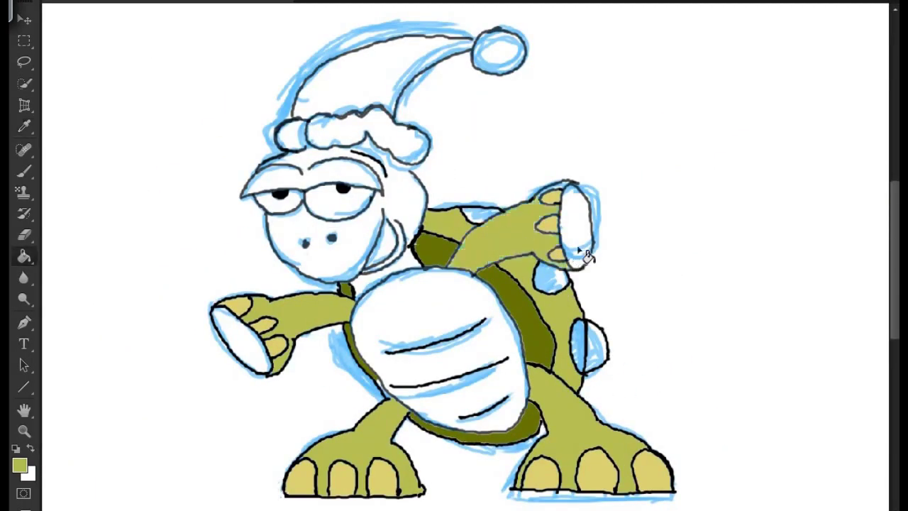
click(580, 249)
click(252, 355)
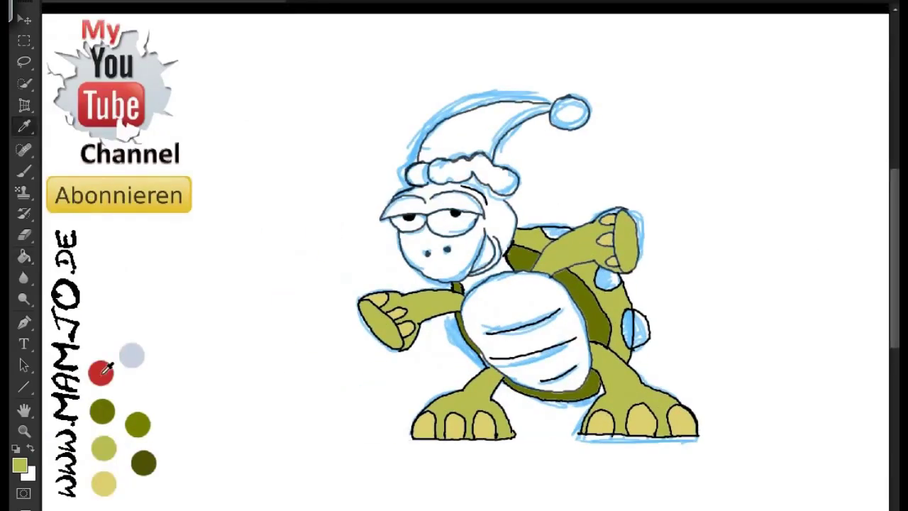
Step: Fill the Santa hat red and its pompom and fur brim white
alt+click(99, 371)
click(468, 128)
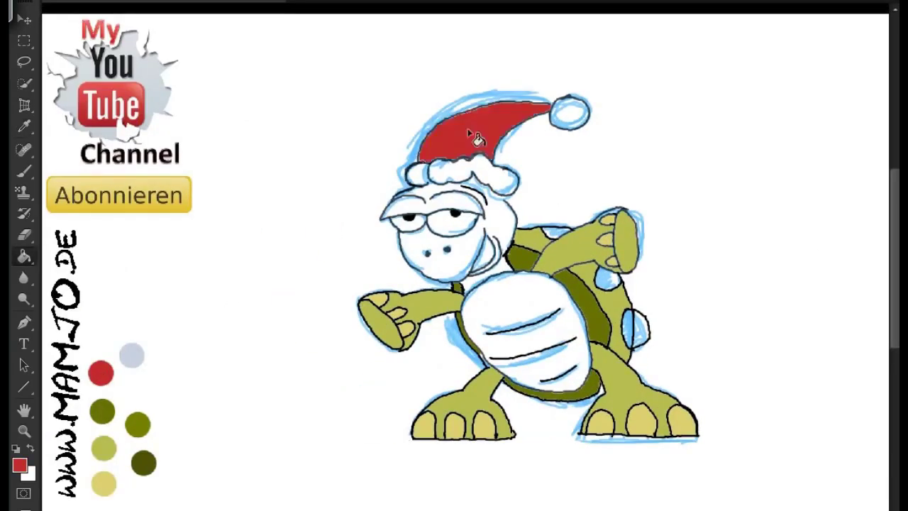
key(x)
click(570, 114)
click(457, 177)
click(425, 177)
Step: Brush light grey shading onto the pompom and hat brim
key(i)
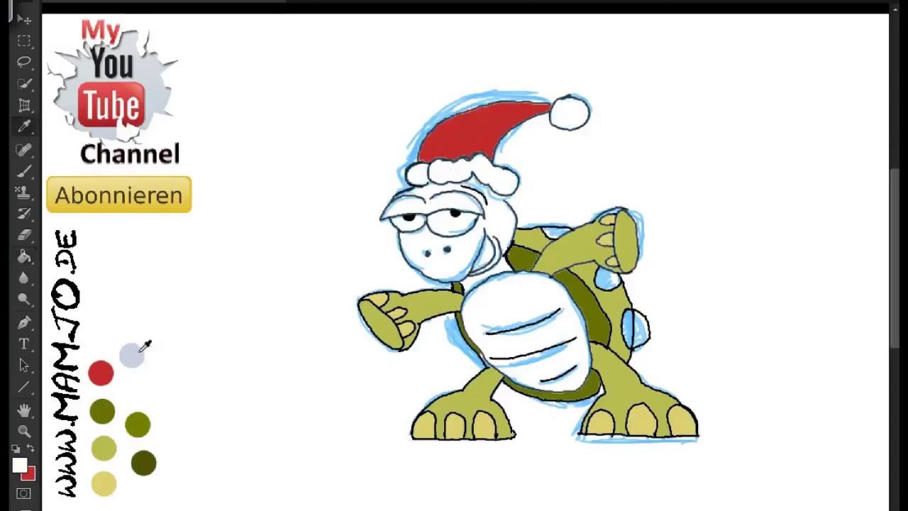
click(132, 354)
key(b)
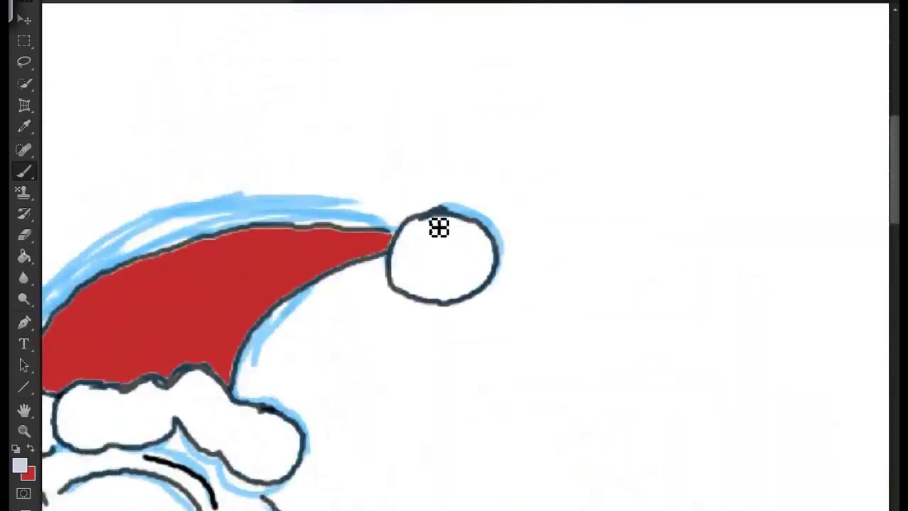
mouse_move(420, 223)
mouse_down()
mouse_move(409, 257)
mouse_move(451, 307)
mouse_up()
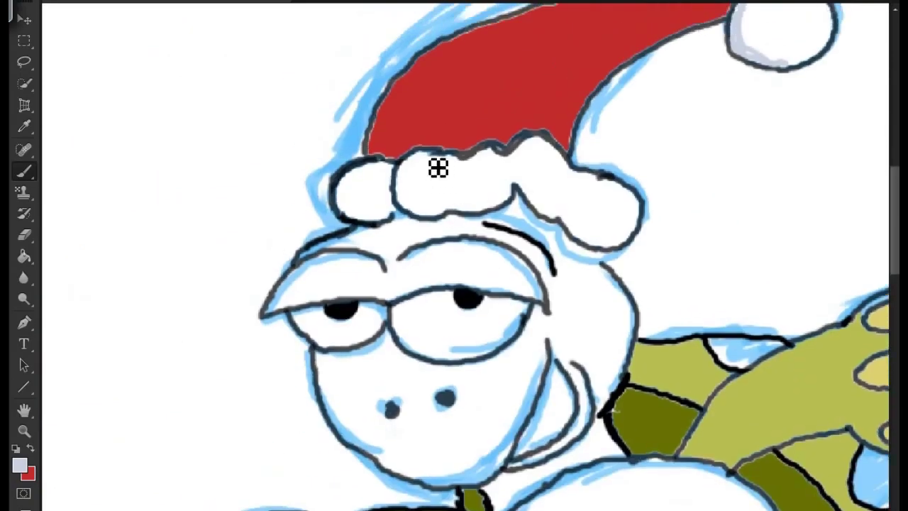
mouse_move(437, 166)
mouse_down()
mouse_move(409, 185)
mouse_move(412, 205)
mouse_move(520, 195)
mouse_move(625, 248)
mouse_up()
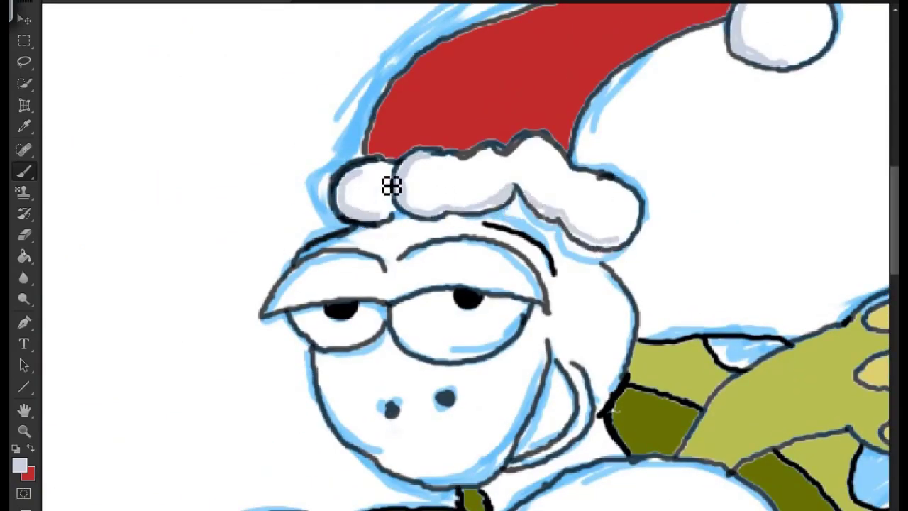
Step: Fill the turtle's face with the body's olive green, then undo the spilled fill
key(i)
click(612, 217)
key(g)
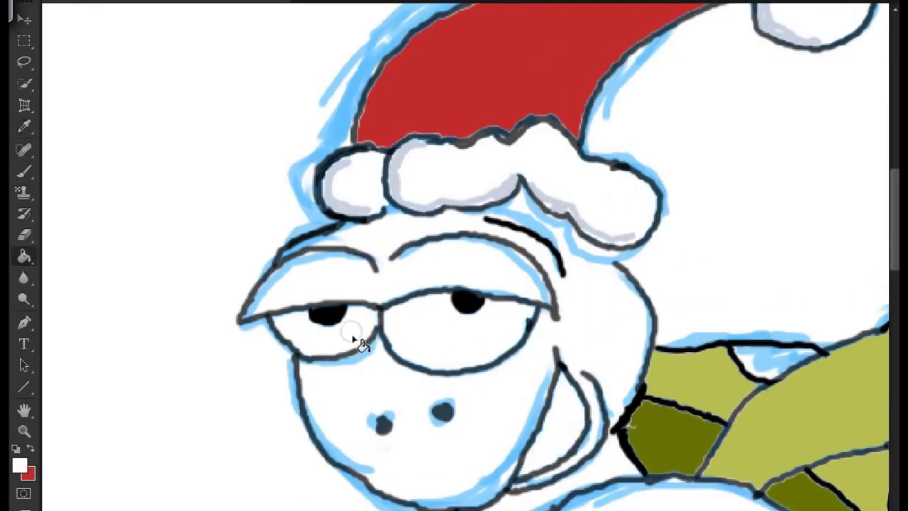
key(i)
click(895, 358)
key(g)
click(510, 385)
key(ctrl+z)
Step: Fill the turtle's face with the light green sampled from the body
key(d)
key(b)
key(i)
click(782, 418)
key(g)
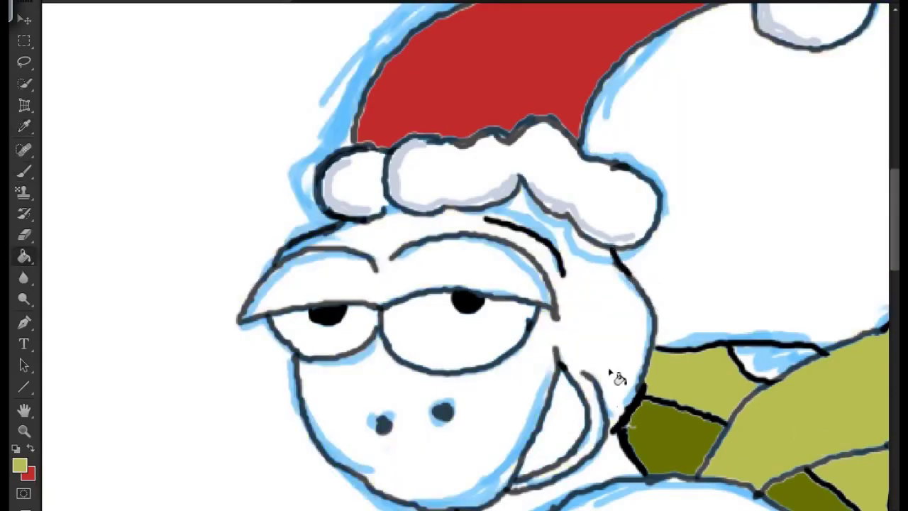
click(621, 372)
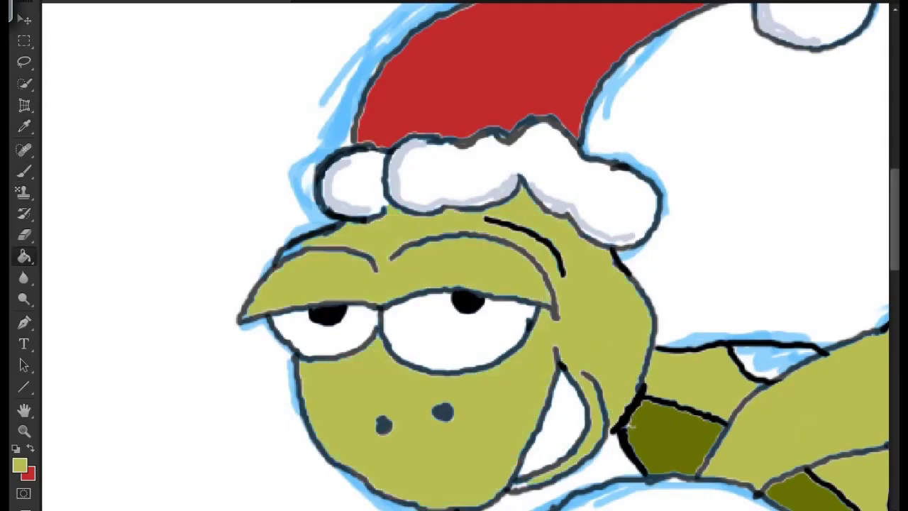
Step: Draw black tooth lines in the mouth and fill the belly pale yellow
key(b)
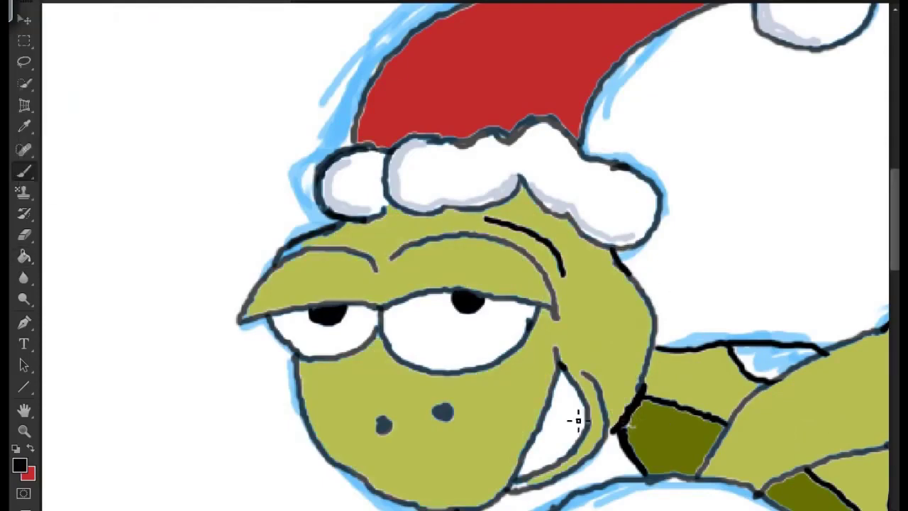
drag(584, 407, 565, 451)
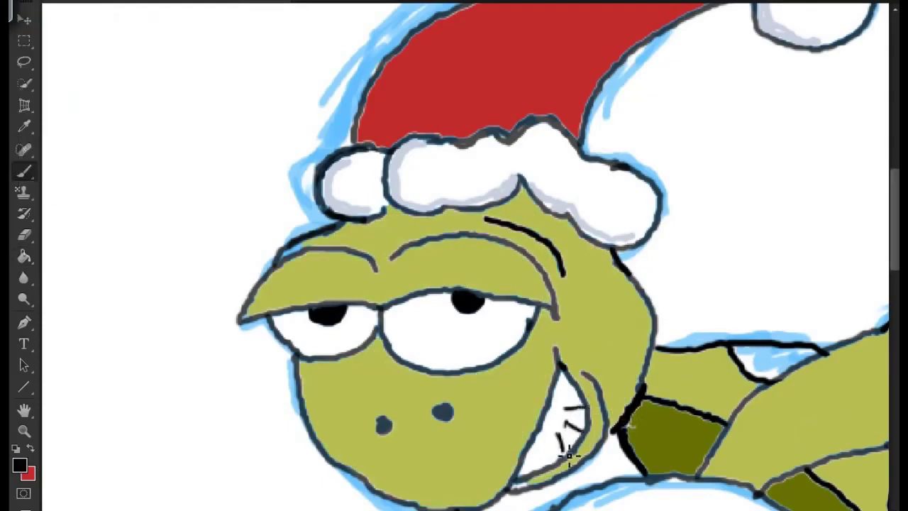
alt+click(601, 383)
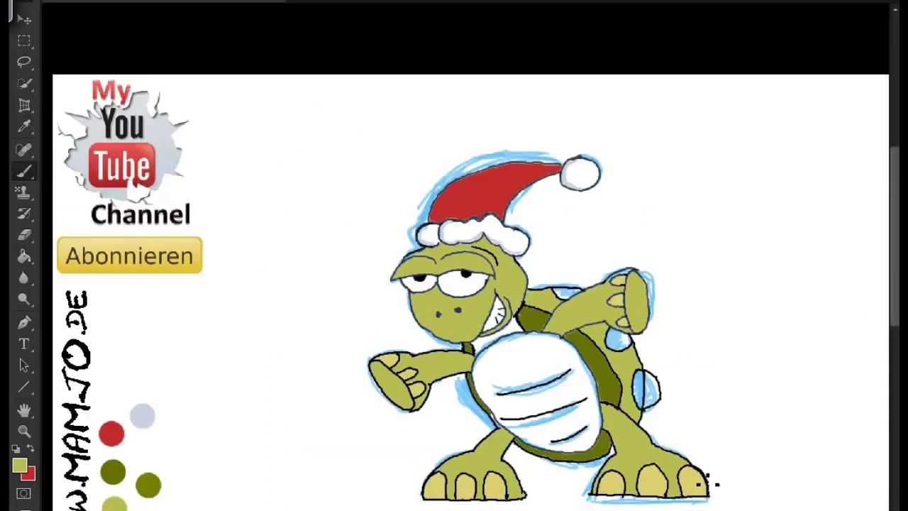
alt+click(704, 481)
key(g)
click(566, 418)
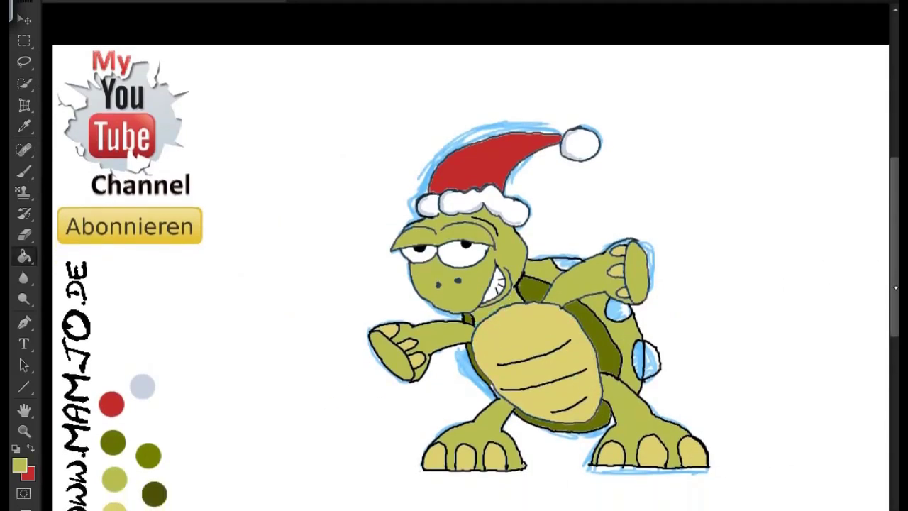
Step: Fill the shell spots dark green and brush the right shell oval solid
alt+click(155, 490)
click(644, 354)
click(617, 311)
click(569, 266)
key(b)
key(ctrl+plus)
mouse_move(766, 192)
mouse_down()
mouse_move(756, 225)
mouse_move(779, 203)
mouse_up()
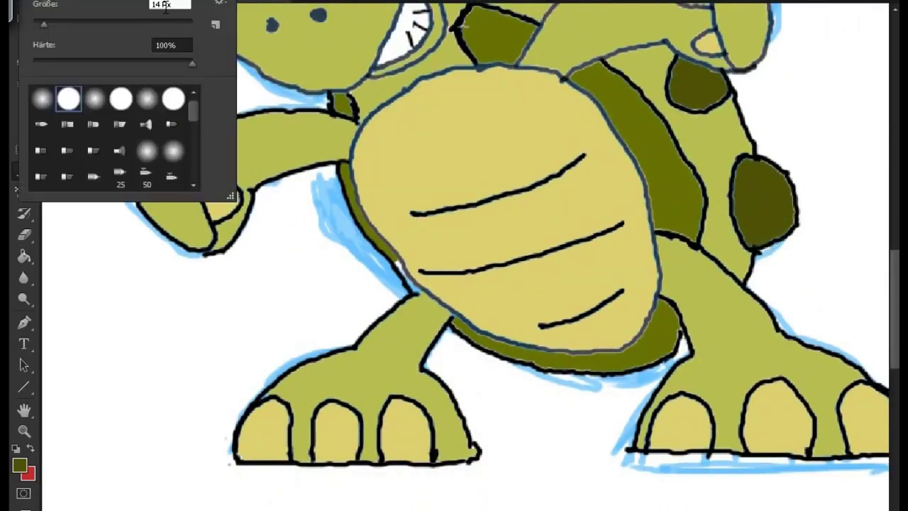
key(ctrl+0)
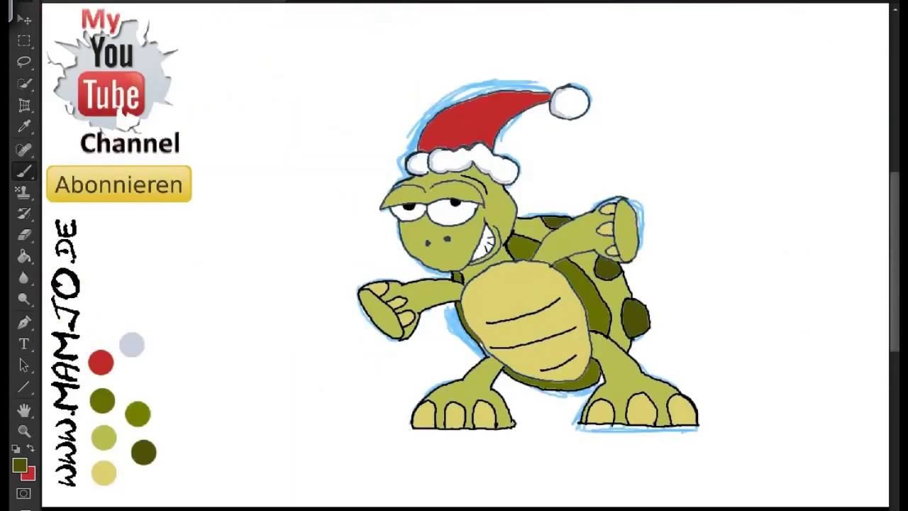
key(ctrl+plus)
key(i)
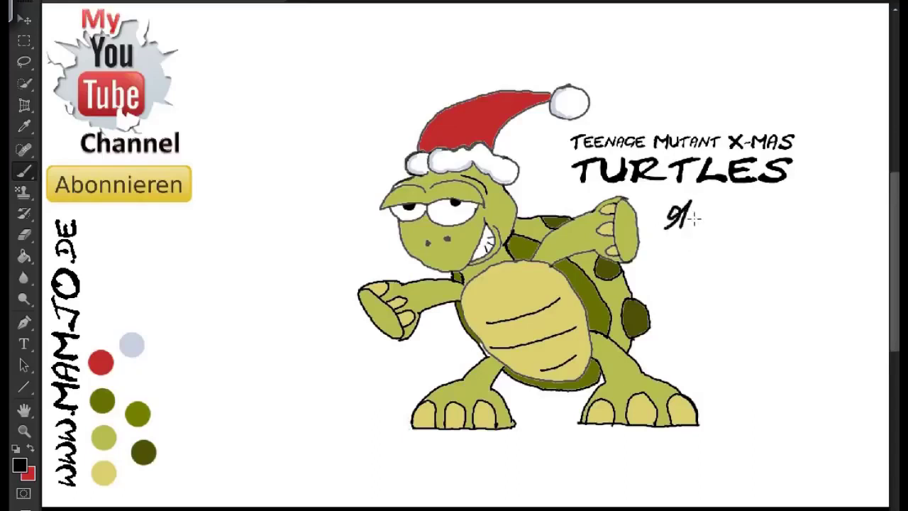
Step: Brush the next letter of the black handwritten signature
drag(735, 213, 725, 232)
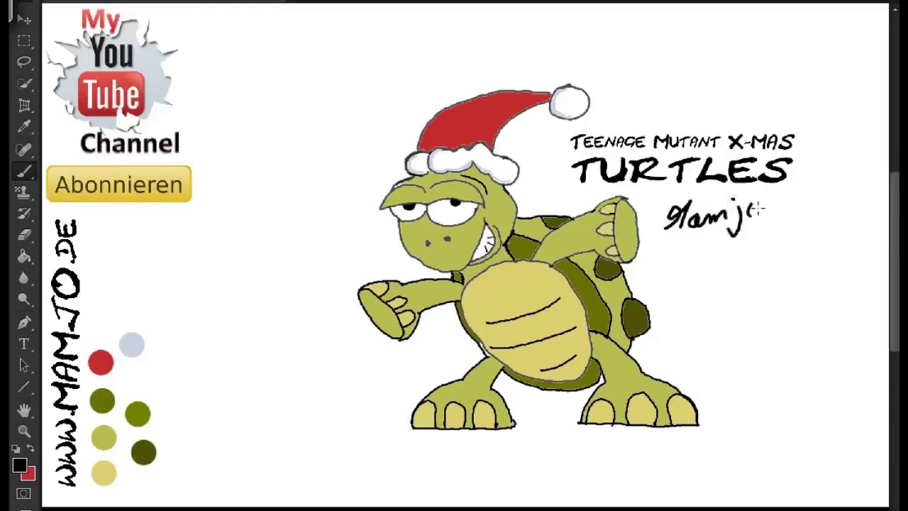